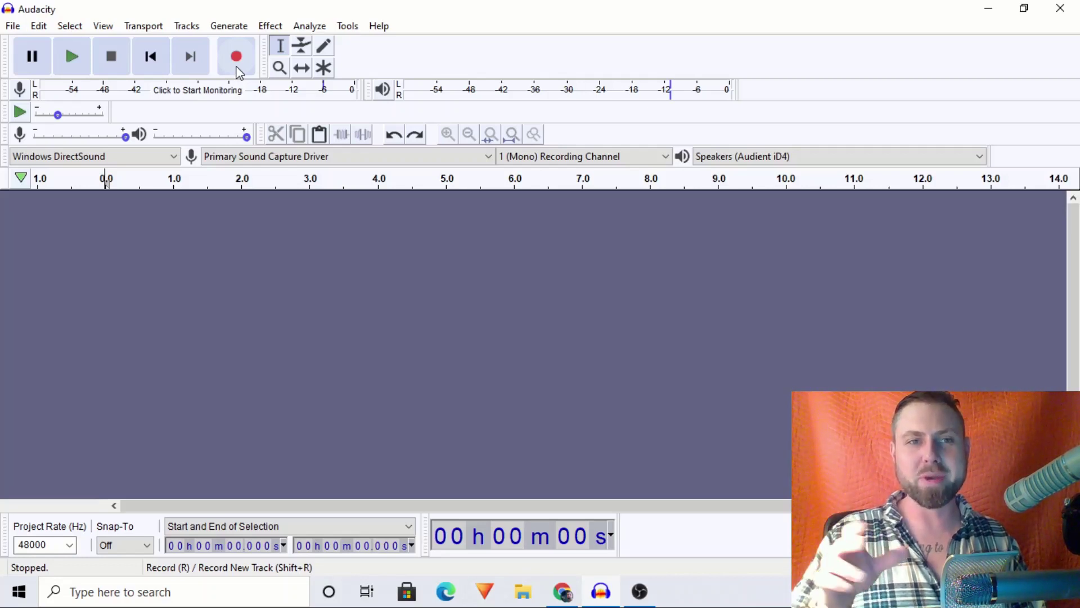
# Record a voice take on a new mono track and delete its tail from about 14.0 seconds onward.
pyautogui.click(236, 69)
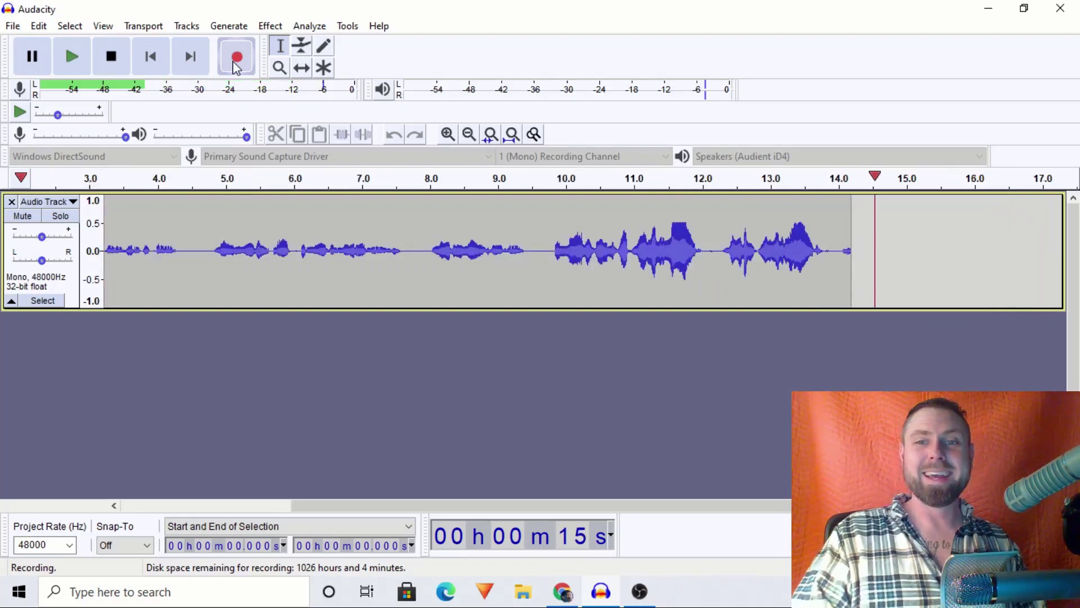
pyautogui.press('space')
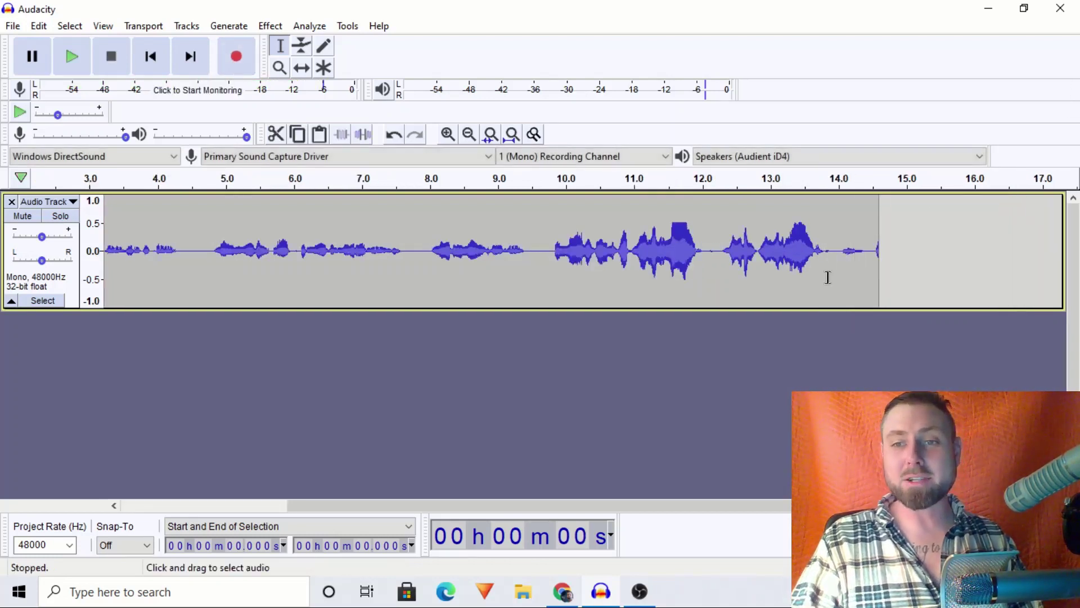
pyautogui.moveTo(839, 271); pyautogui.dragTo(954, 276)
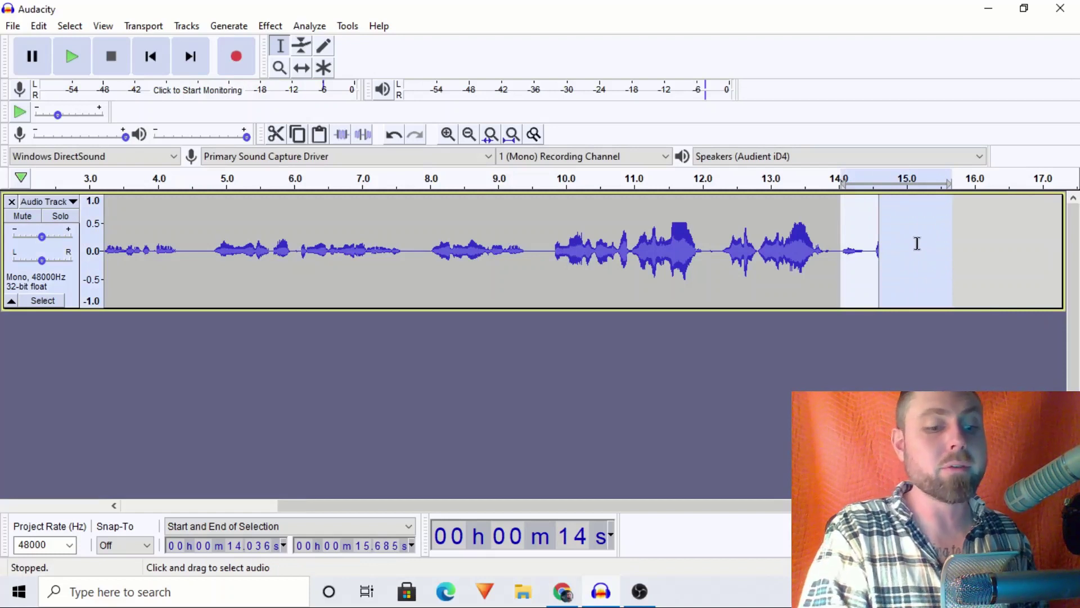
pyautogui.press('Delete')
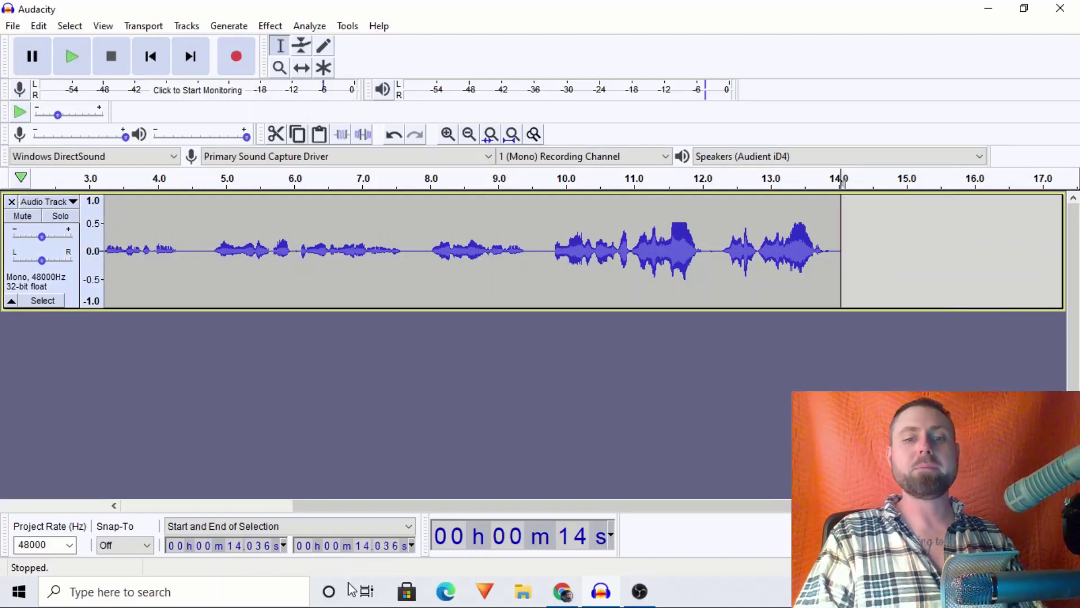
pyautogui.moveTo(383, 505); pyautogui.dragTo(126, 414)
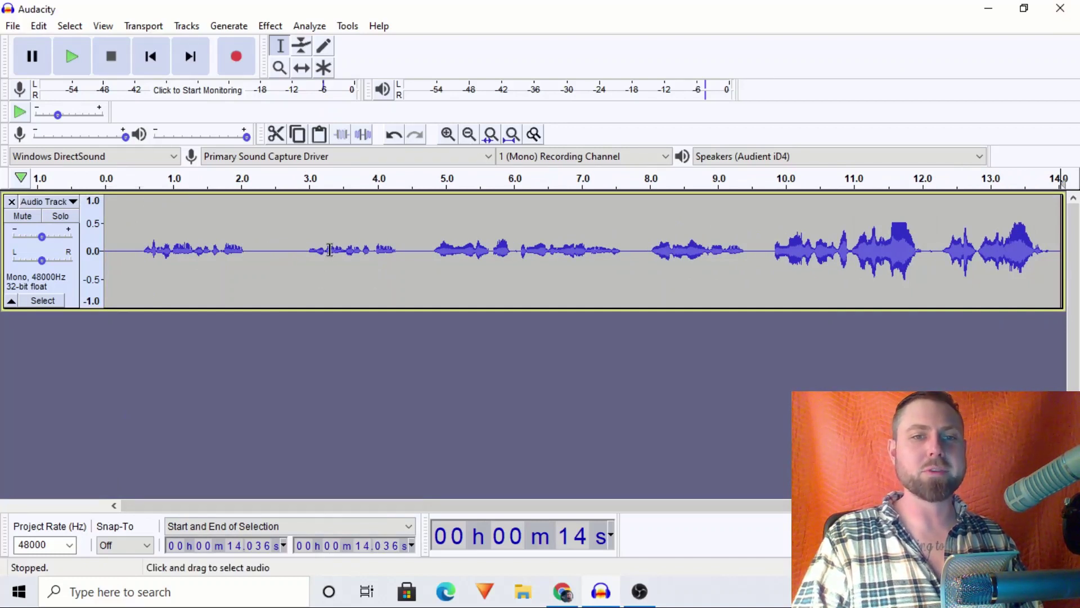
# Select the whole recording and review the Compressor effect's settings without applying them.
pyautogui.click(446, 251)
pyautogui.click(439, 256)
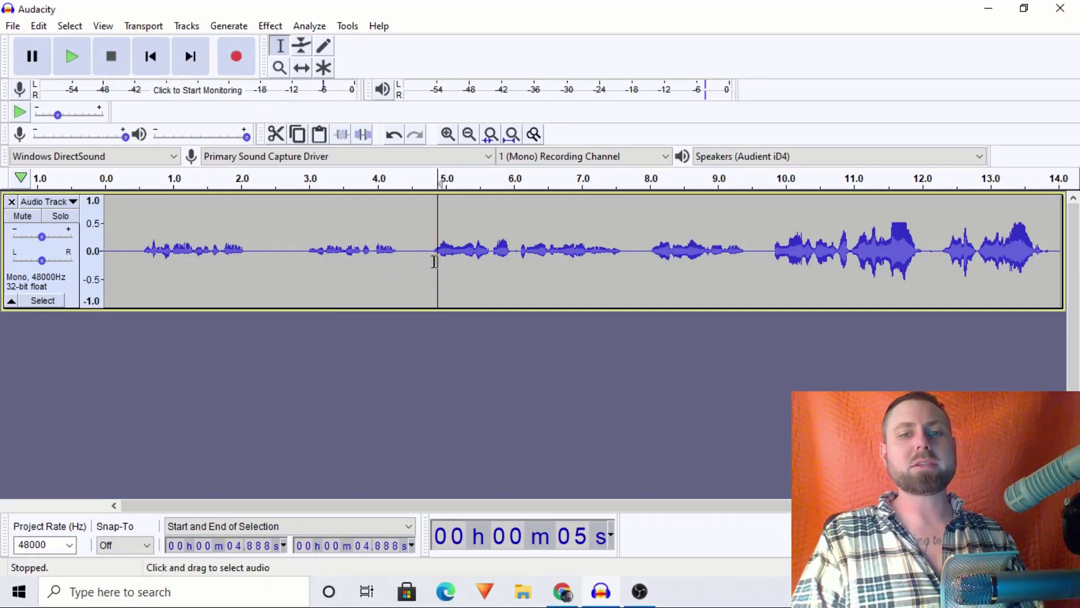
pyautogui.moveTo(442, 259); pyautogui.dragTo(440, 264)
pyautogui.hotkey('ctrl', 'a')
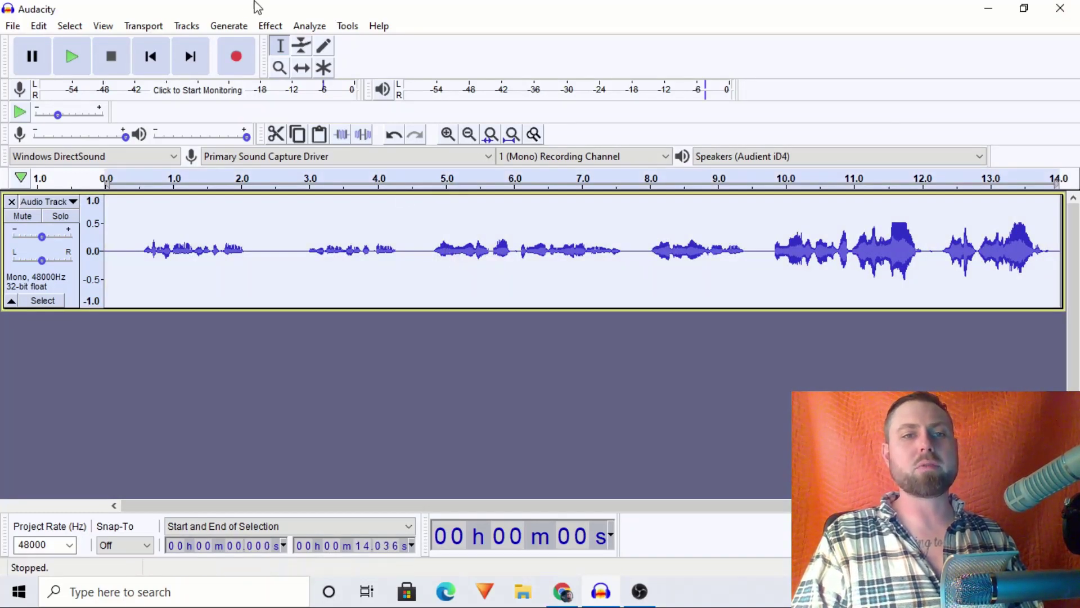
pyautogui.click(263, 31)
pyautogui.click(378, 214)
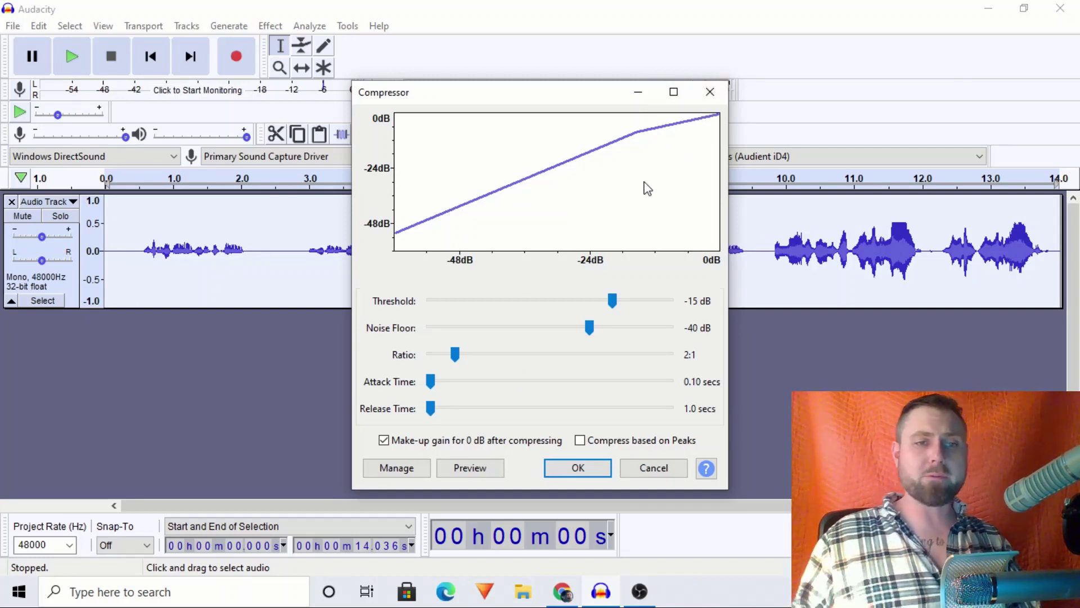
pyautogui.click(709, 95)
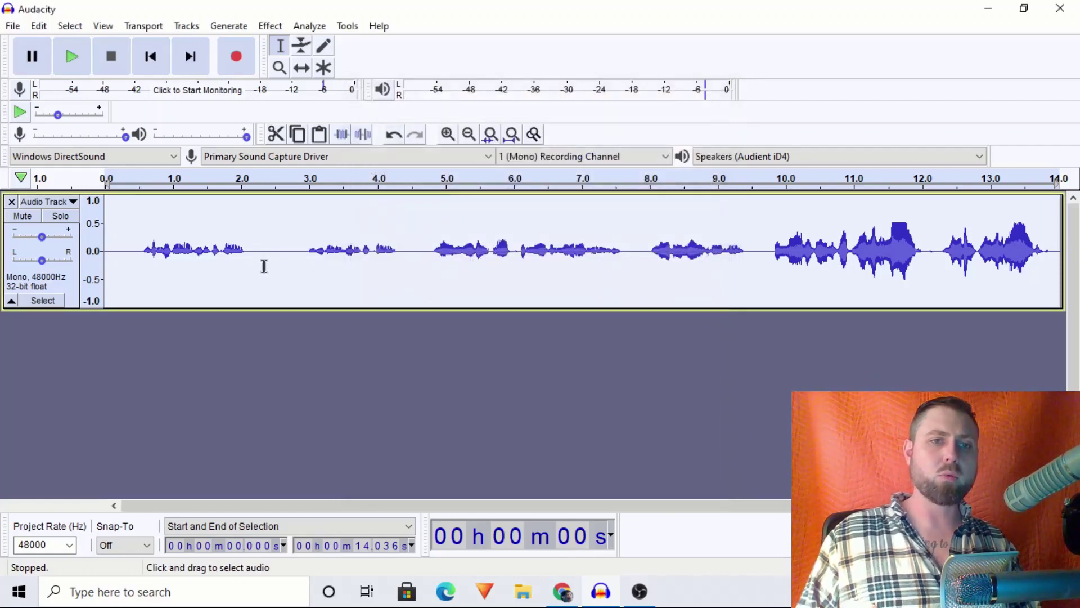
# Select the two quiet opening phrases in turn and play the one between about 2.8 and 4.4 seconds to check its playback level.
pyautogui.moveTo(251, 260); pyautogui.dragTo(141, 285)
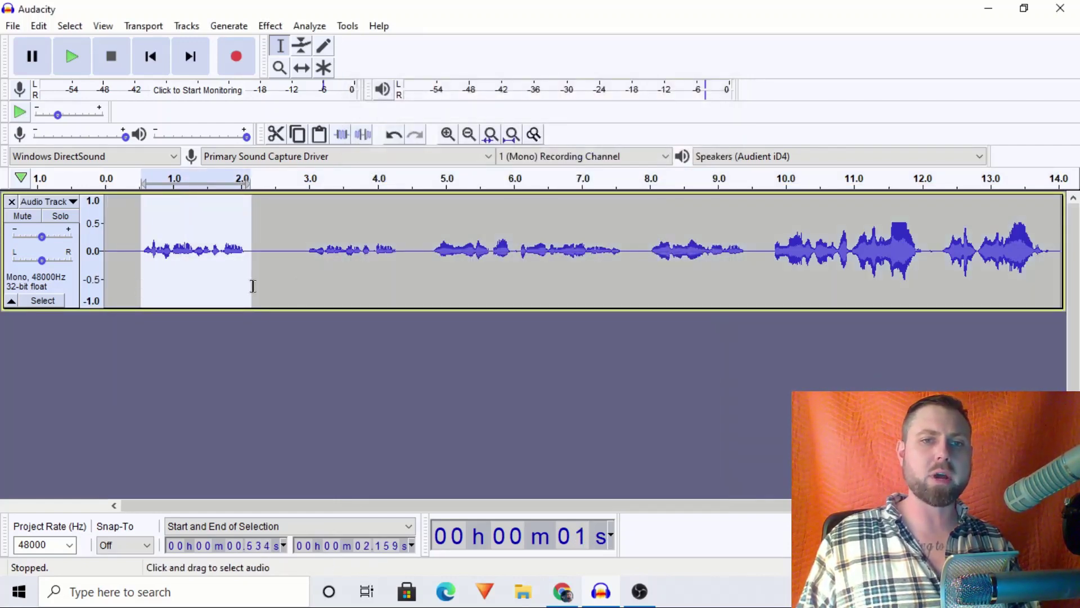
pyautogui.moveTo(297, 276); pyautogui.dragTo(402, 275)
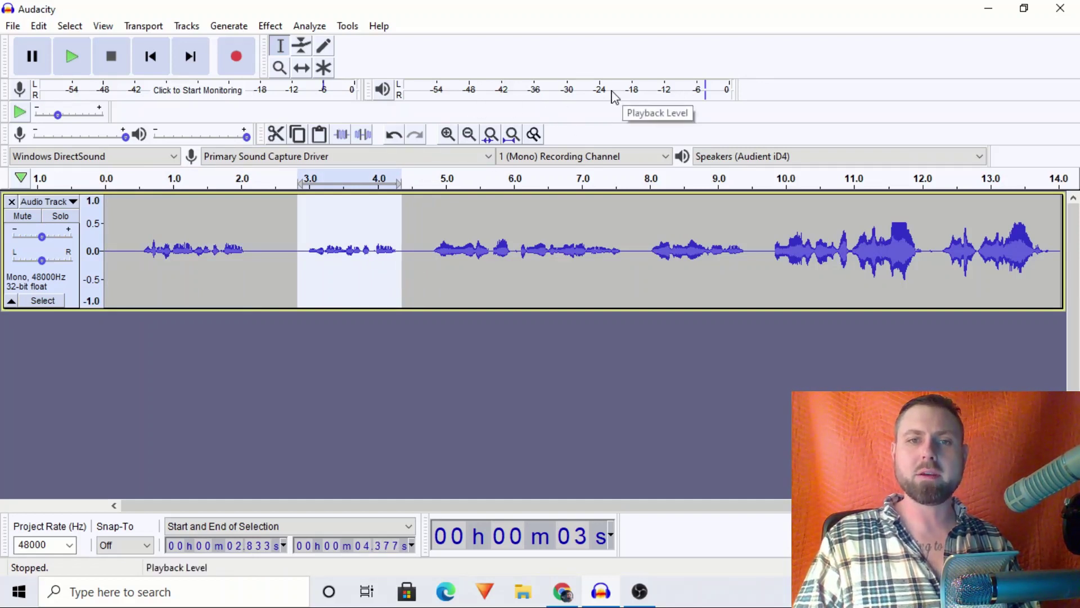
pyautogui.press('space')
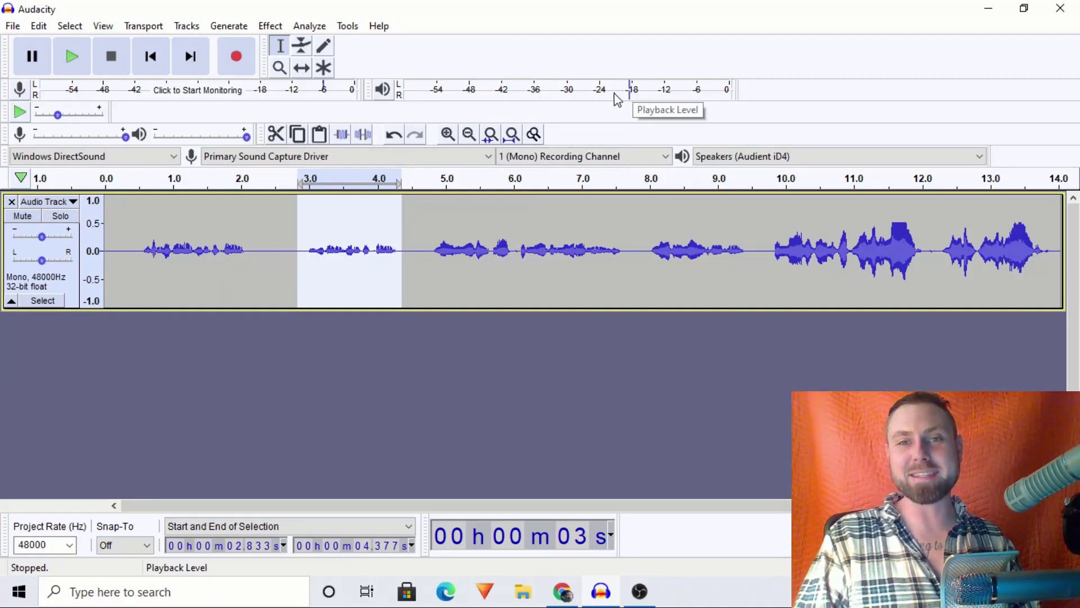
pyautogui.press('space')
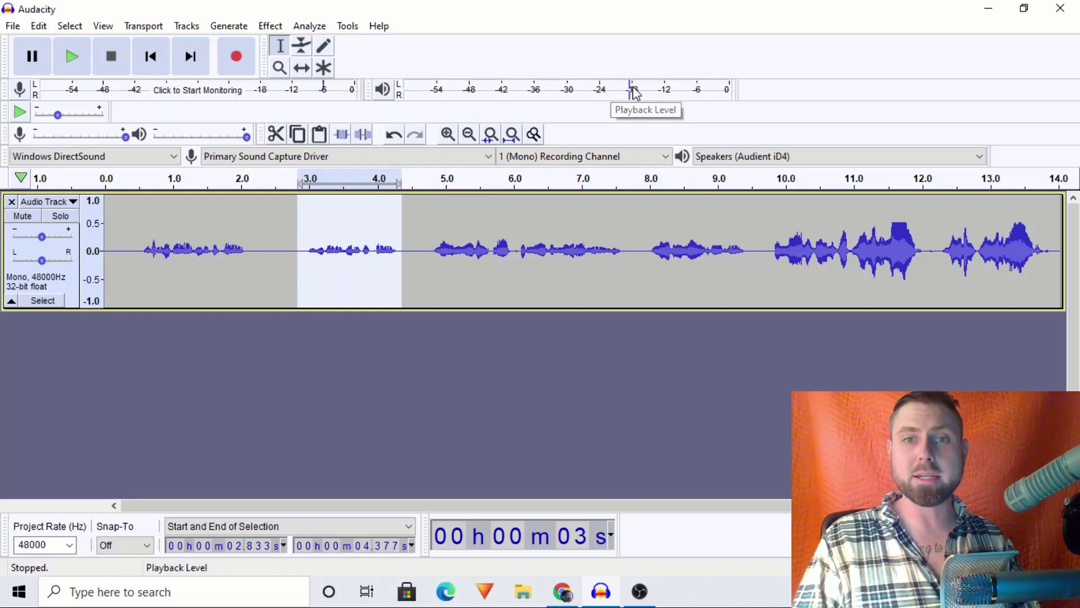
pyautogui.press('space')
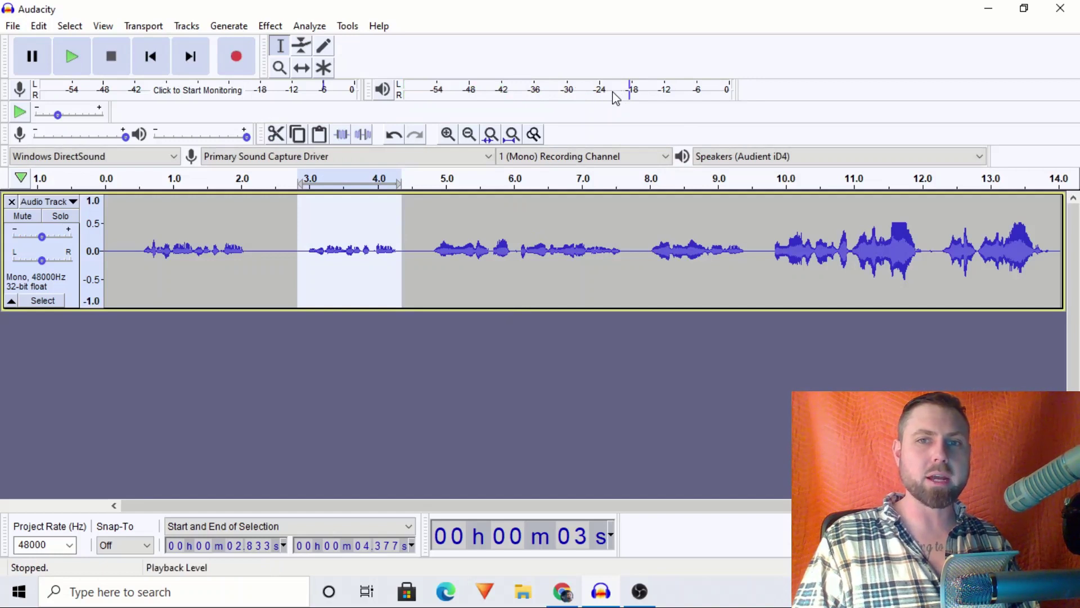
pyautogui.press('space')
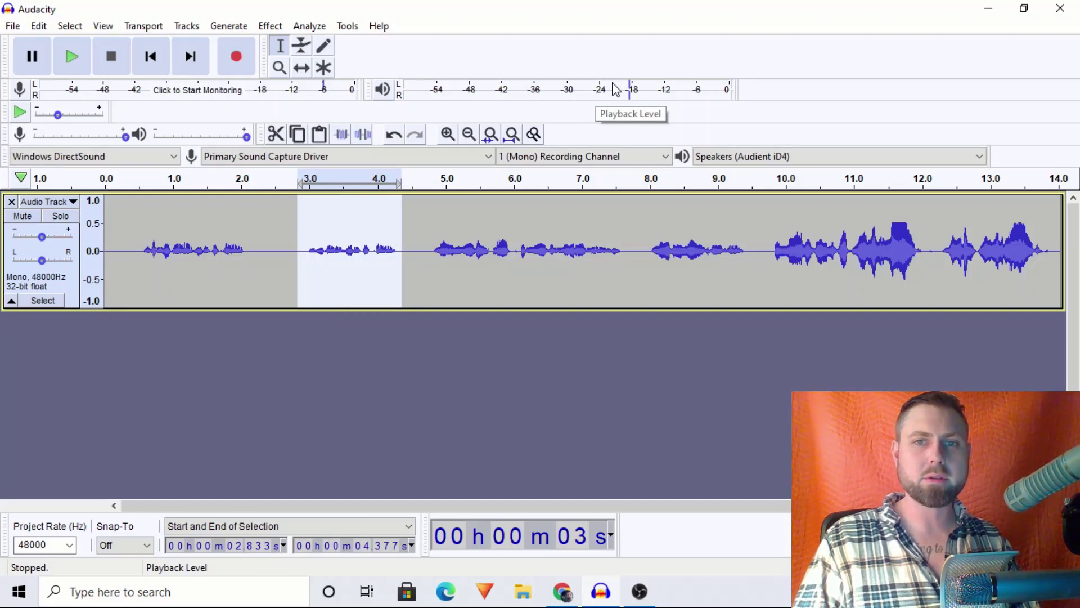
pyautogui.press('space')
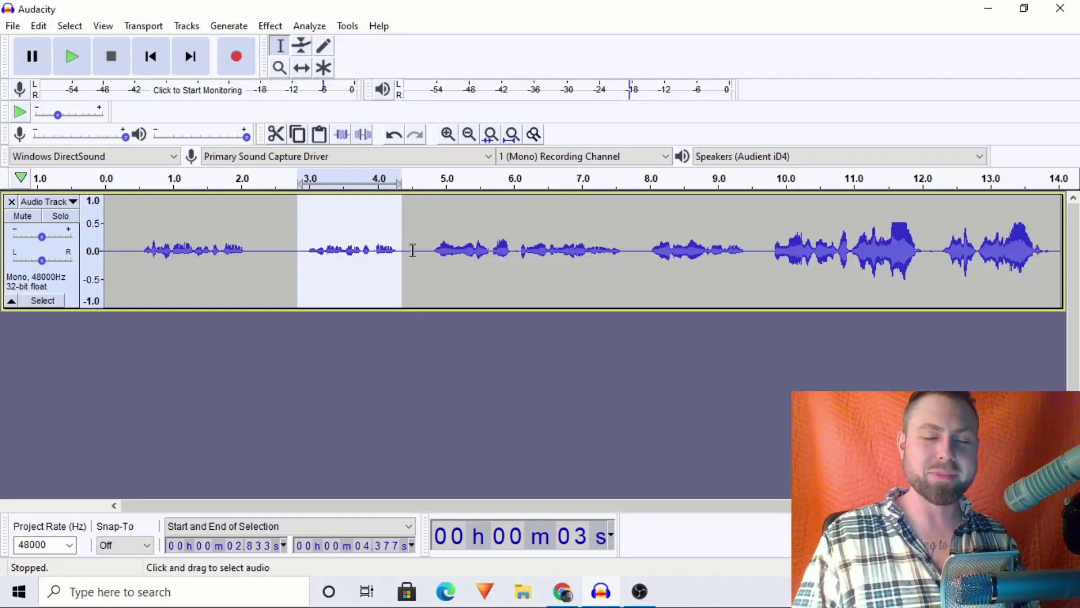
# Duplicate the whole track and compress the upper copy with a -15 dB threshold, -40 dB noise floor, 2:1 ratio and make-up gain.
pyautogui.hotkey('ctrl', 'a')
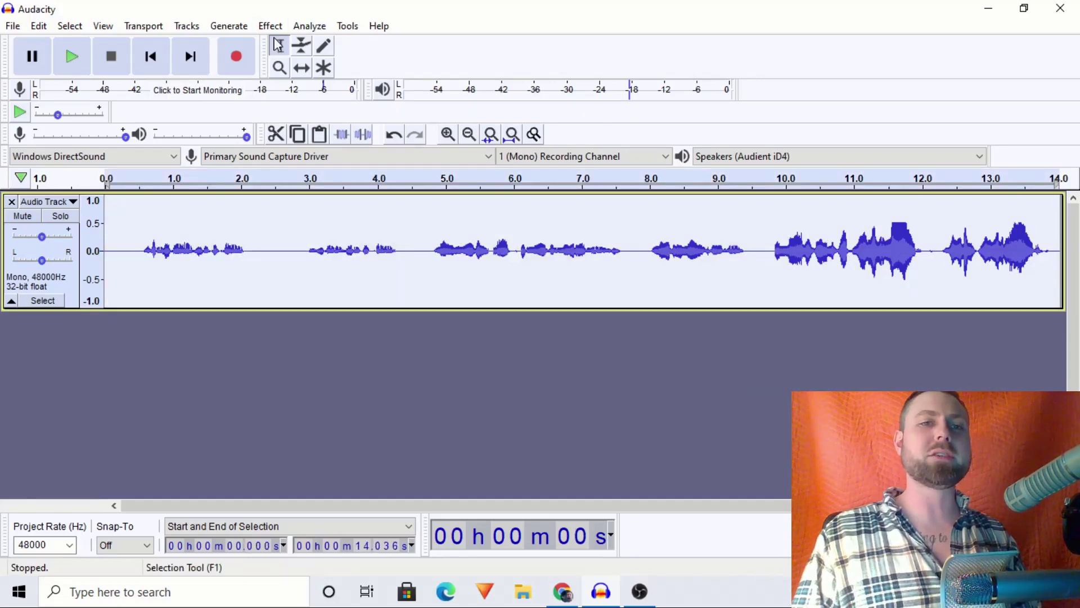
pyautogui.hotkey('ctrl', 'd')
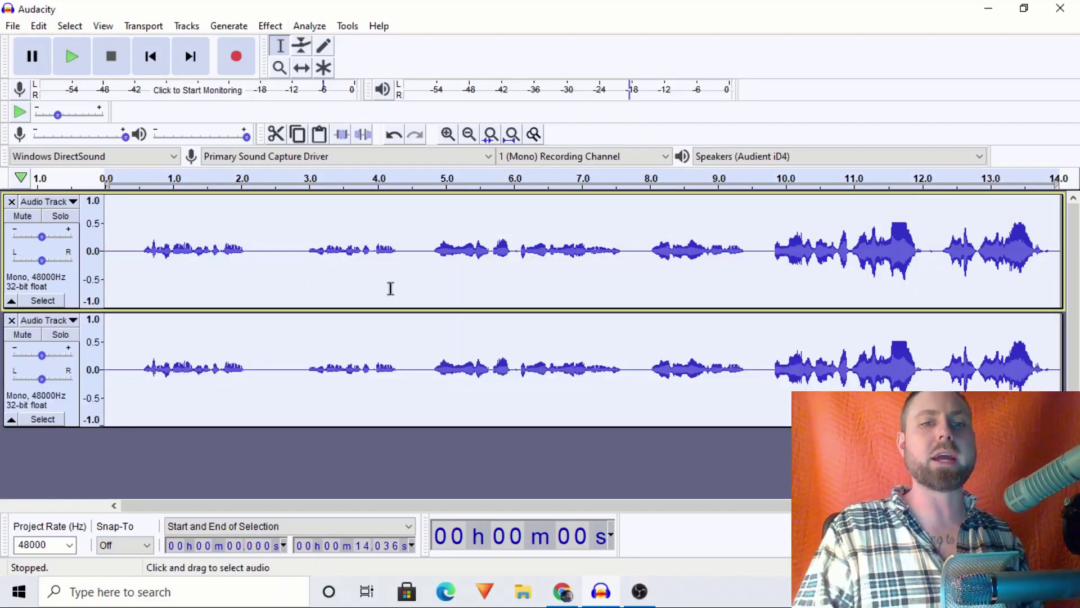
pyautogui.click(270, 26)
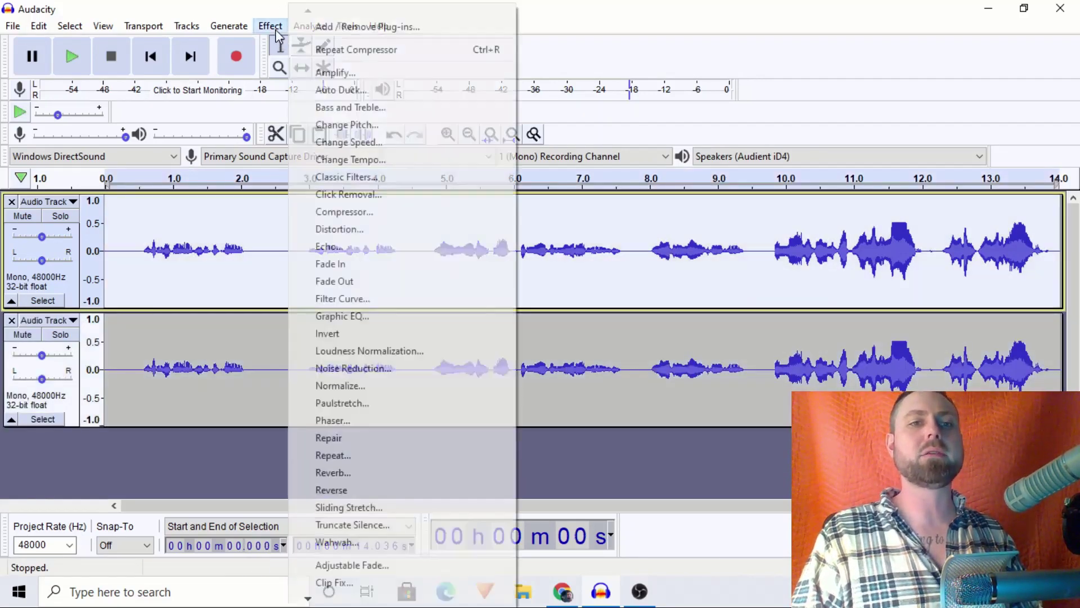
pyautogui.click(439, 213)
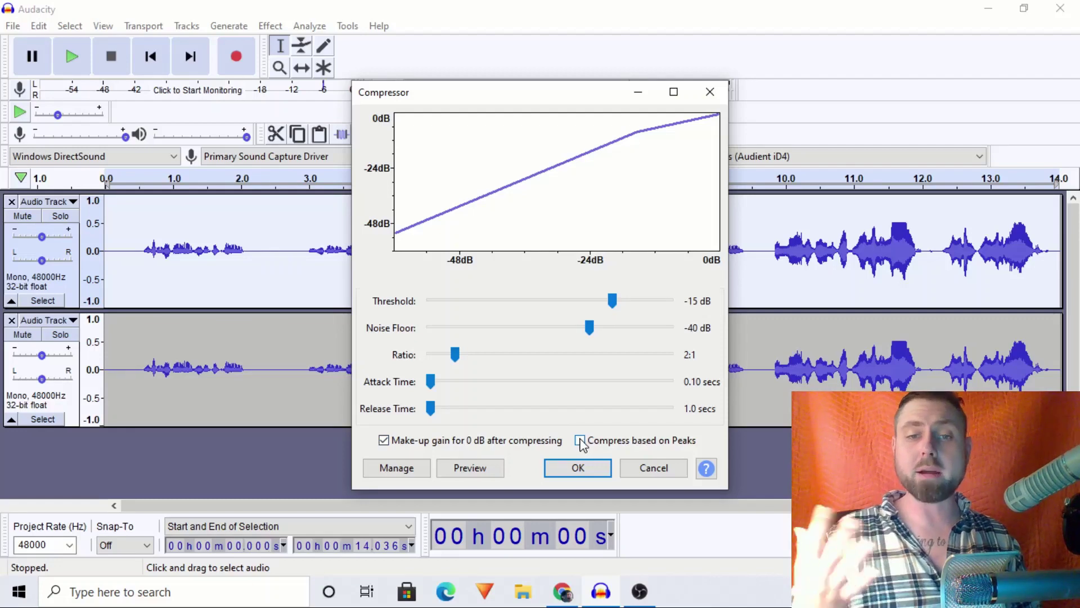
pyautogui.click(578, 466)
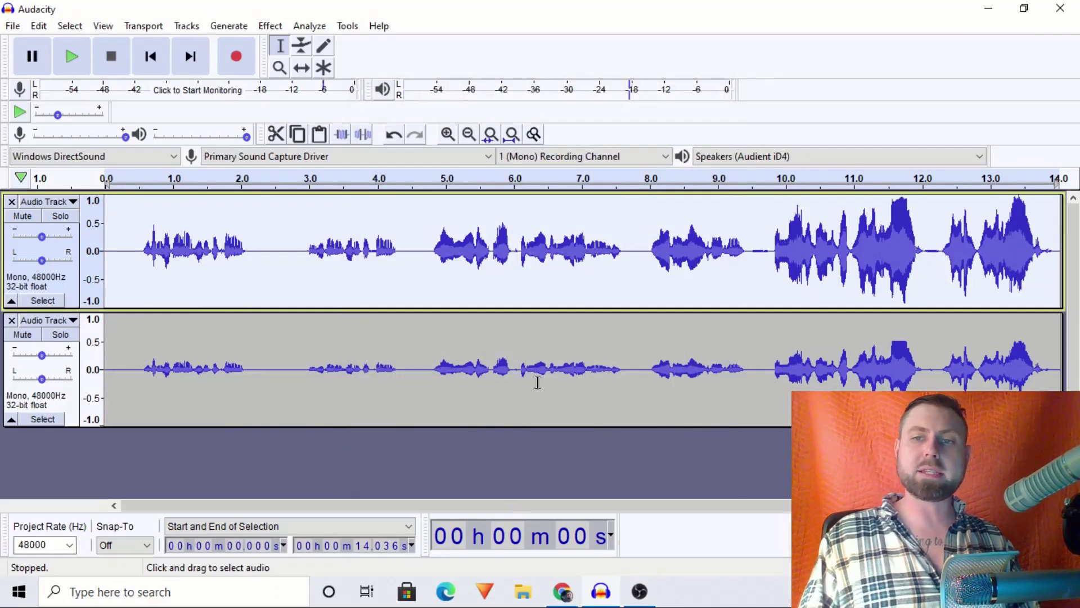
# Compress the entire lower track with the threshold set to -24 dB and the 2:1 ratio kept.
pyautogui.moveTo(417, 374); pyautogui.dragTo(289, 376)
pyautogui.doubleClick(424, 358)
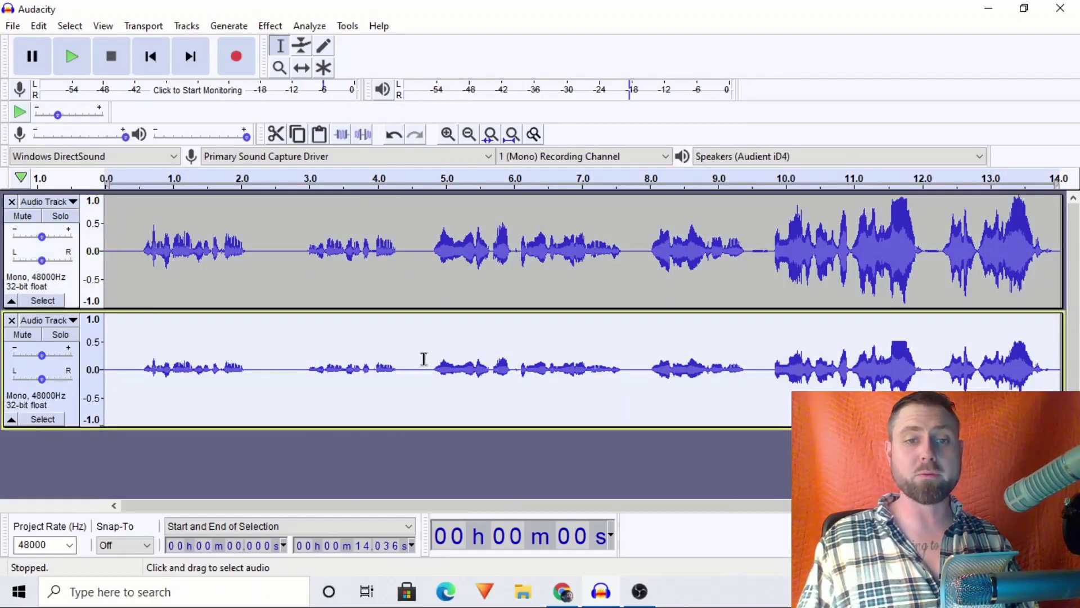
pyautogui.click(270, 26)
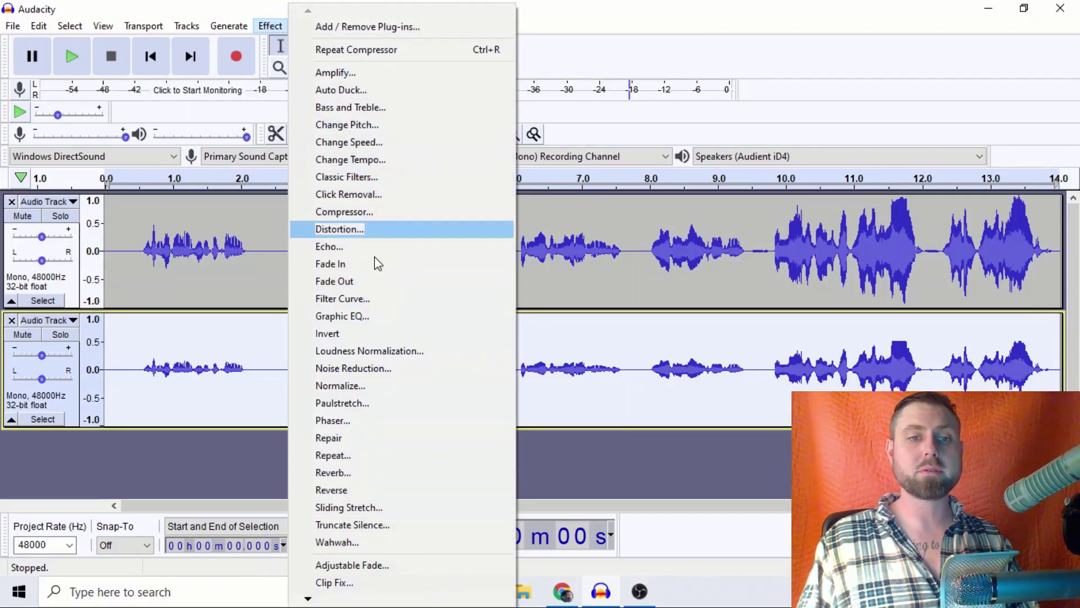
pyautogui.click(363, 212)
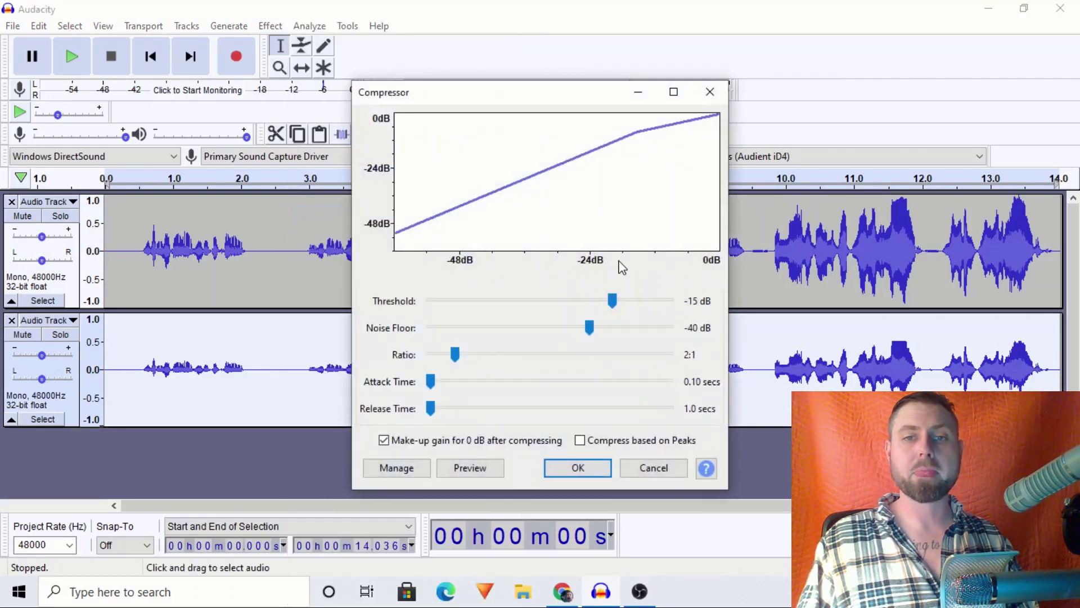
pyautogui.moveTo(589, 308); pyautogui.dragTo(580, 305)
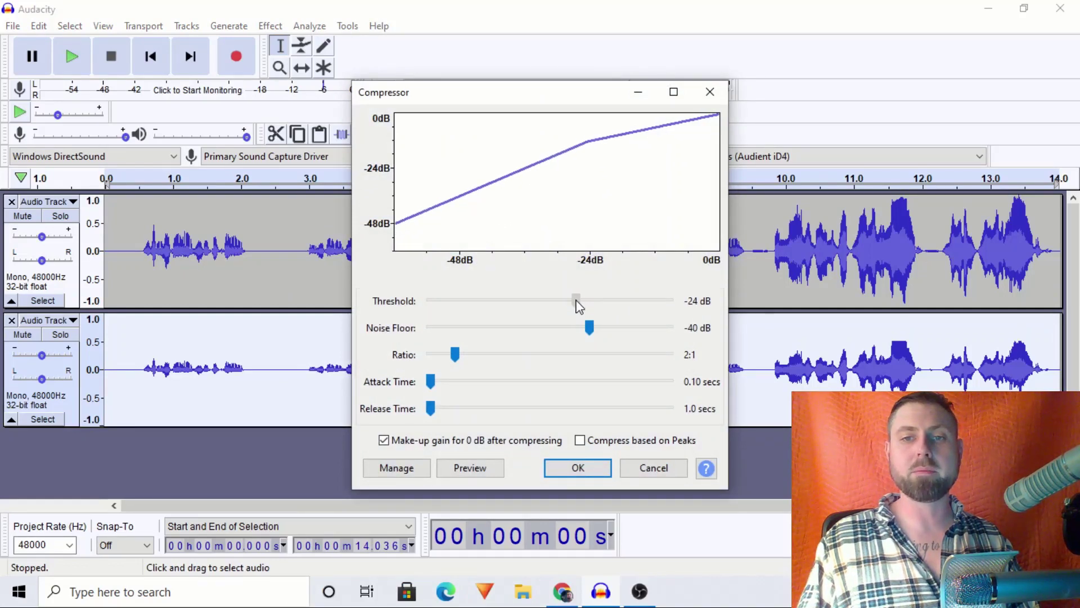
pyautogui.click(572, 466)
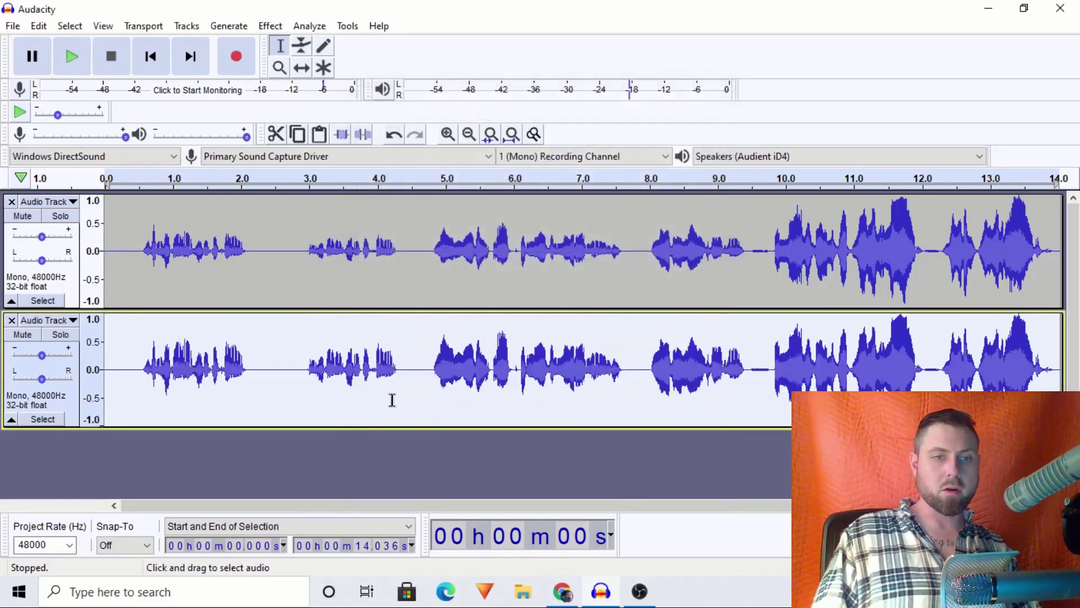
# Select the first and second quiet phrases of the lower track in turn to examine their compressed waveforms.
pyautogui.moveTo(253, 405); pyautogui.dragTo(108, 402)
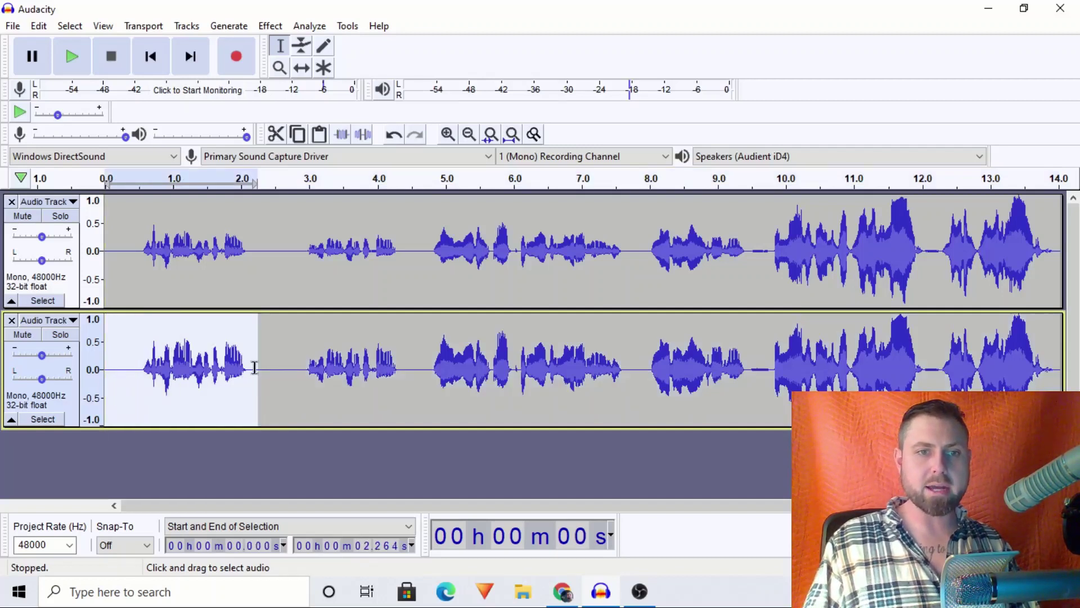
pyautogui.moveTo(248, 366); pyautogui.dragTo(134, 371)
pyautogui.moveTo(297, 370); pyautogui.dragTo(418, 388)
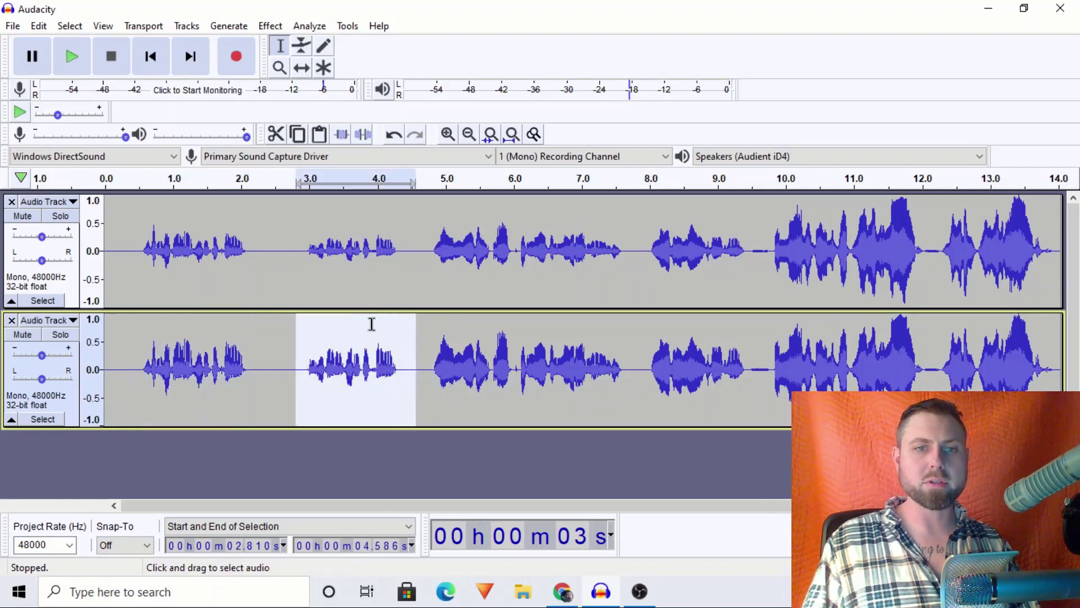
# Solo the upper track and play its quiet phrase between about 2.9 and 4.4 seconds.
pyautogui.click(60, 216)
pyautogui.moveTo(300, 259); pyautogui.dragTo(402, 273)
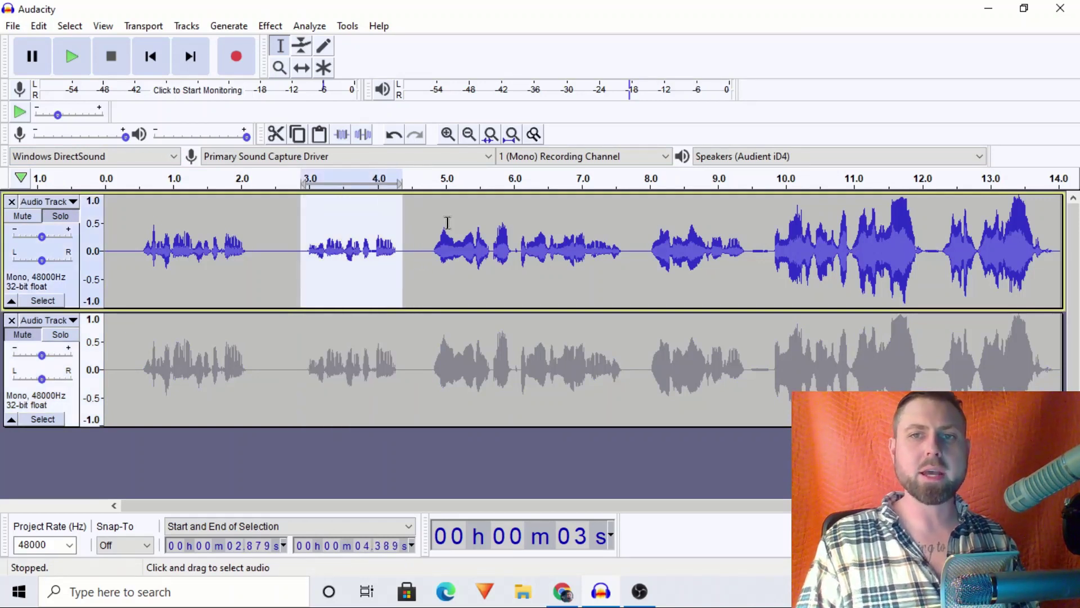
pyautogui.press('space')
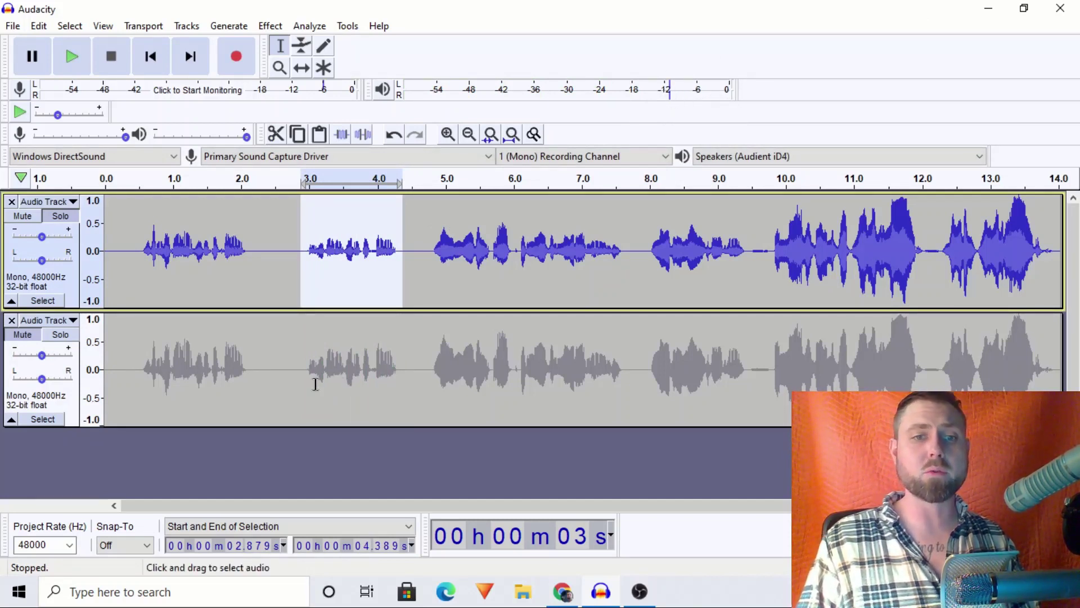
# Solo the lower track and play its quiet phrase between about 2.9 and 4.3 seconds to check the level.
pyautogui.moveTo(303, 380); pyautogui.dragTo(400, 378)
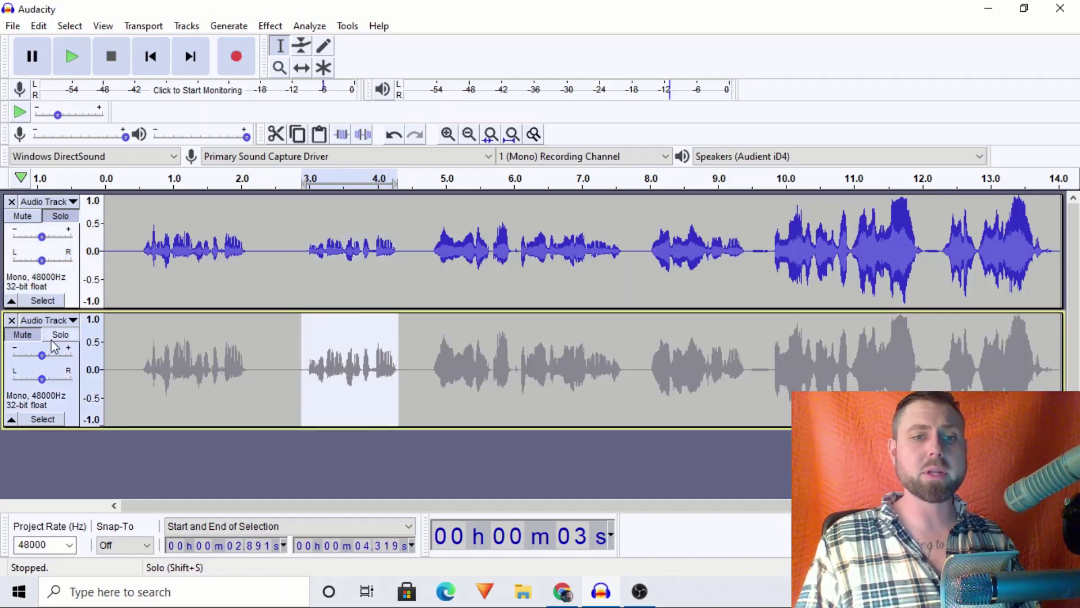
pyautogui.click(67, 335)
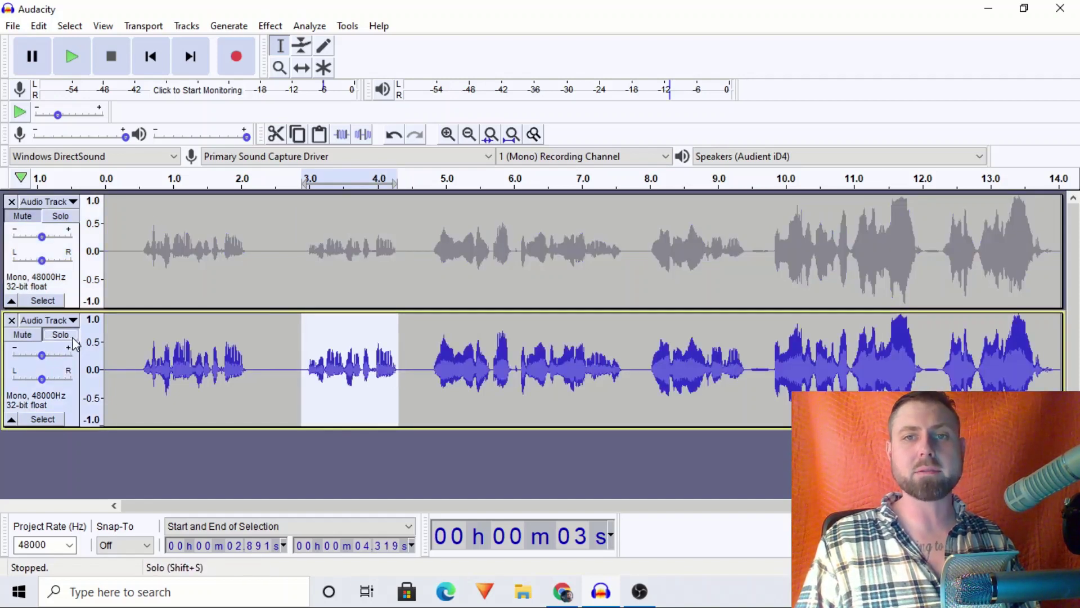
pyautogui.press('space')
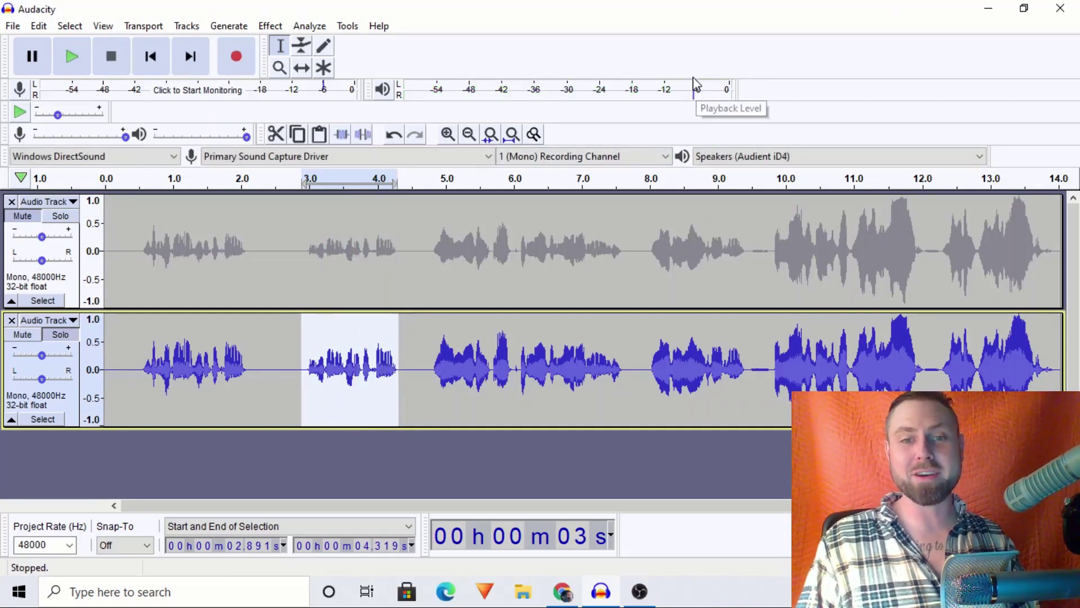
# Compare the quiet sections by selecting about 0 to 9.4 seconds on the upper track, then about 0.4 to 4.7 seconds on the lower.
pyautogui.moveTo(743, 271); pyautogui.dragTo(107, 272)
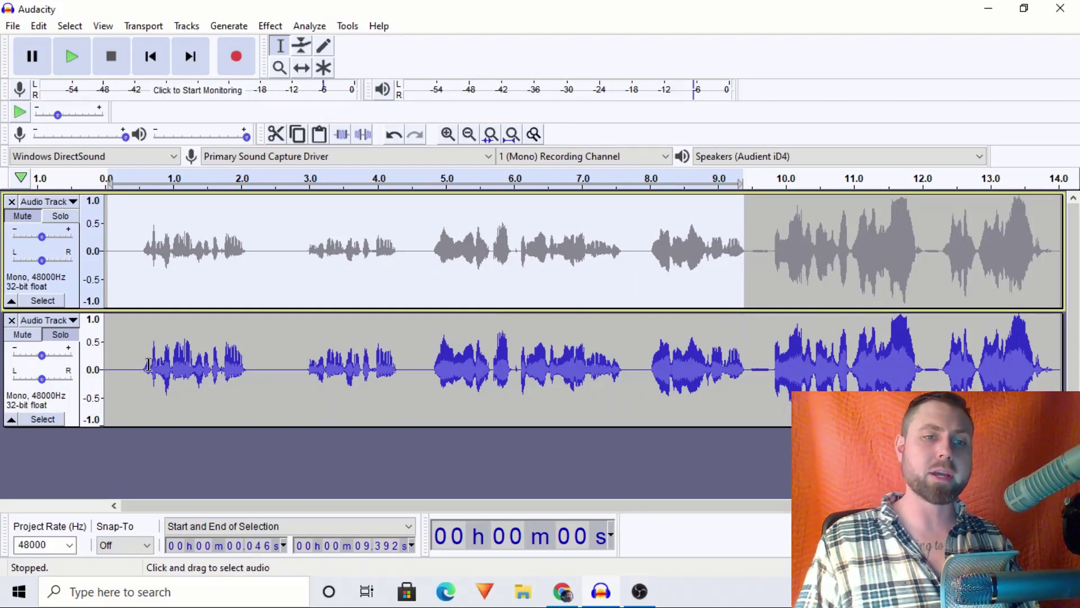
pyautogui.moveTo(130, 366); pyautogui.dragTo(423, 386)
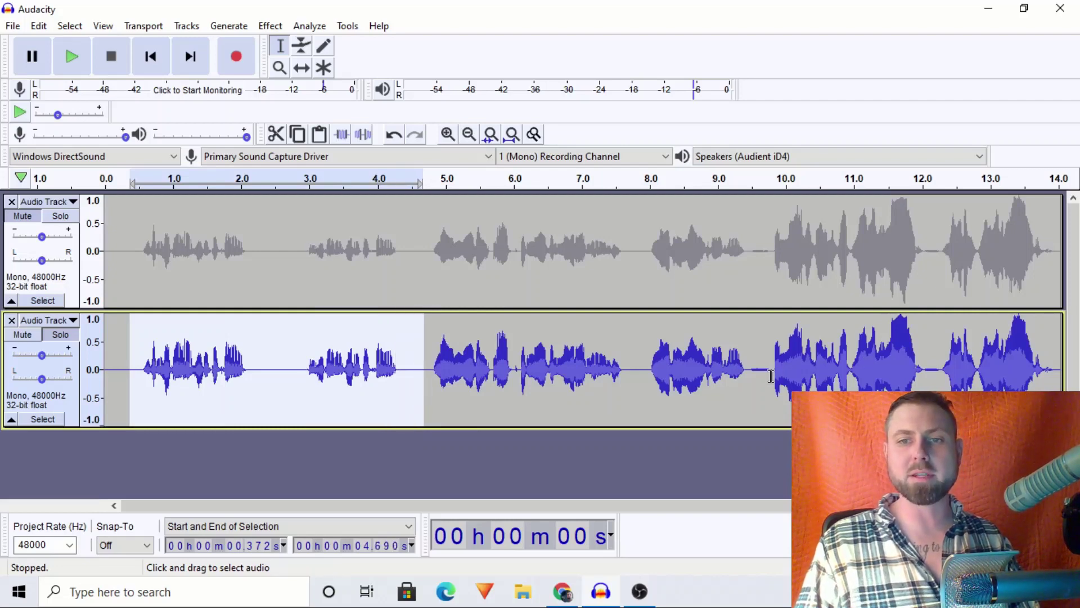
# Undo the compression on the lower track and duplicate the whole uncompressed track.
pyautogui.moveTo(770, 375); pyautogui.dragTo(1001, 386)
pyautogui.click(326, 372)
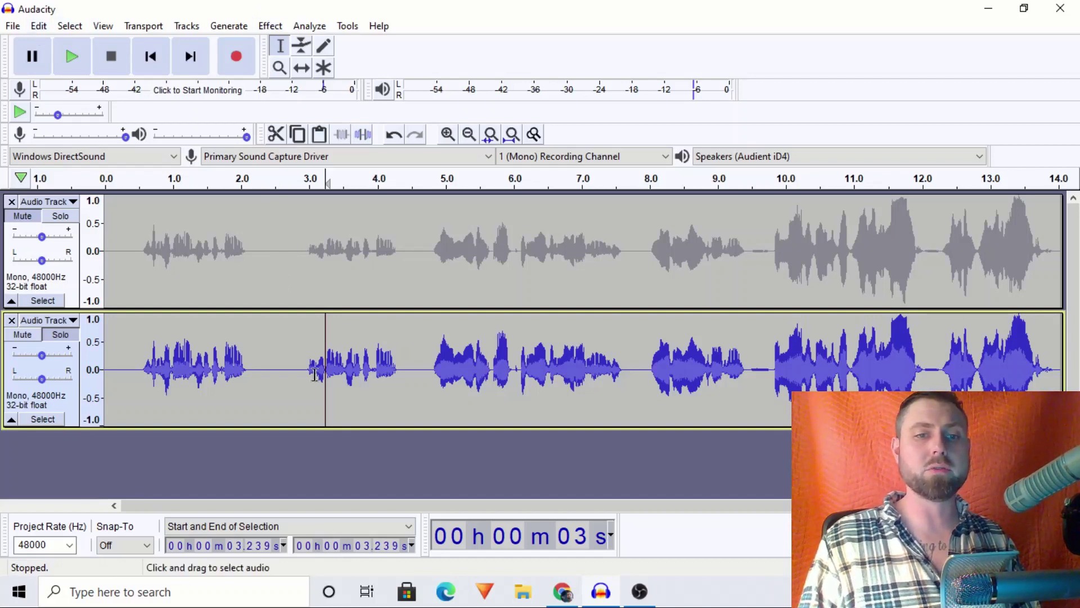
pyautogui.click(38, 26)
pyautogui.click(50, 41)
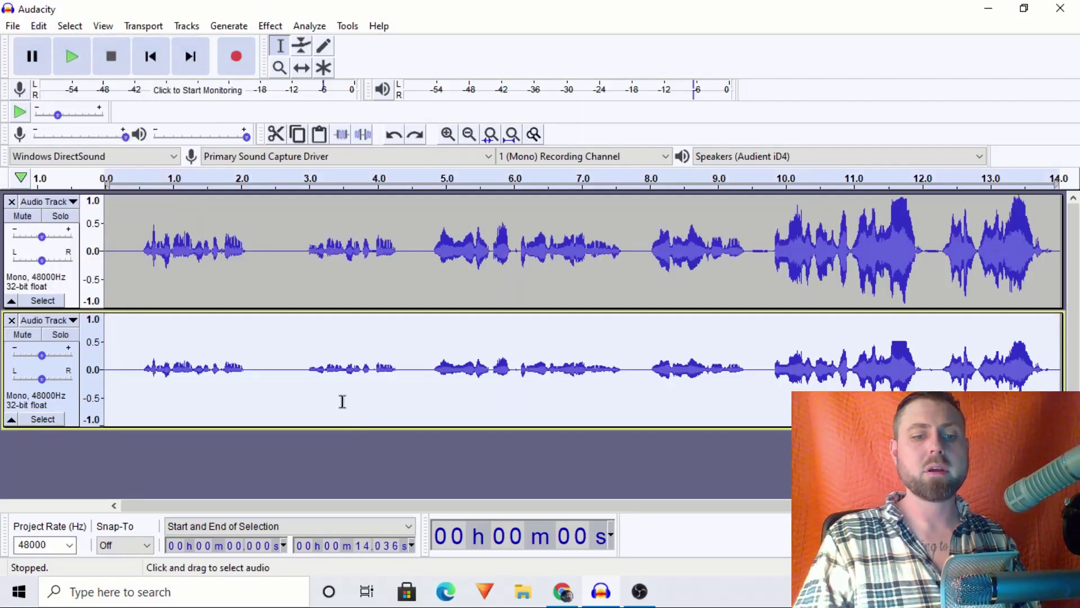
pyautogui.hotkey('ctrl', 'd')
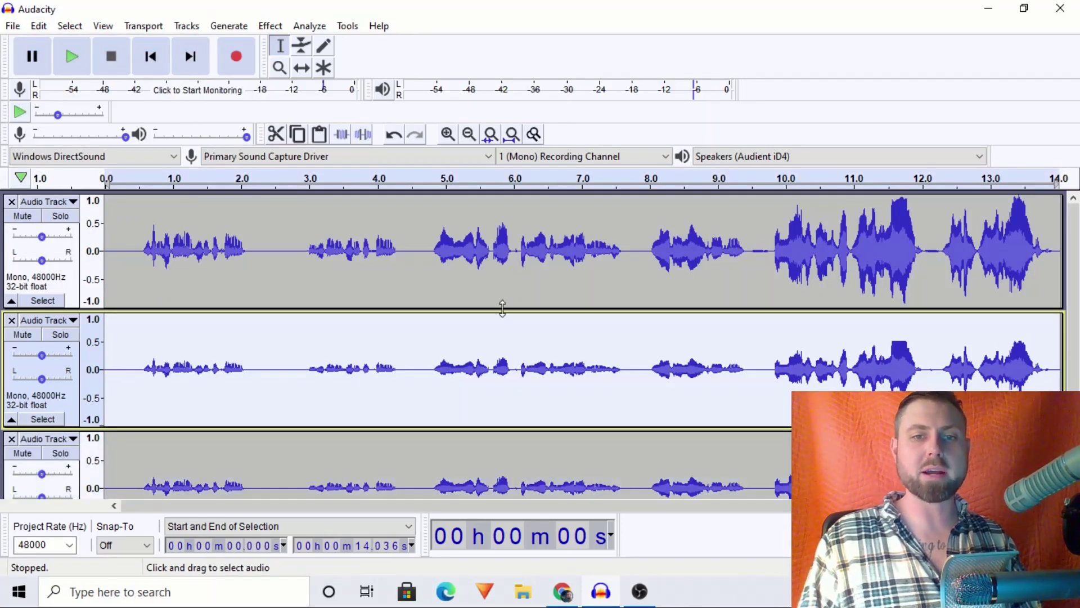
# Compress the middle track with a -24 dB threshold, -40 dB noise floor, 2:1 ratio and make-up gain.
pyautogui.click(266, 27)
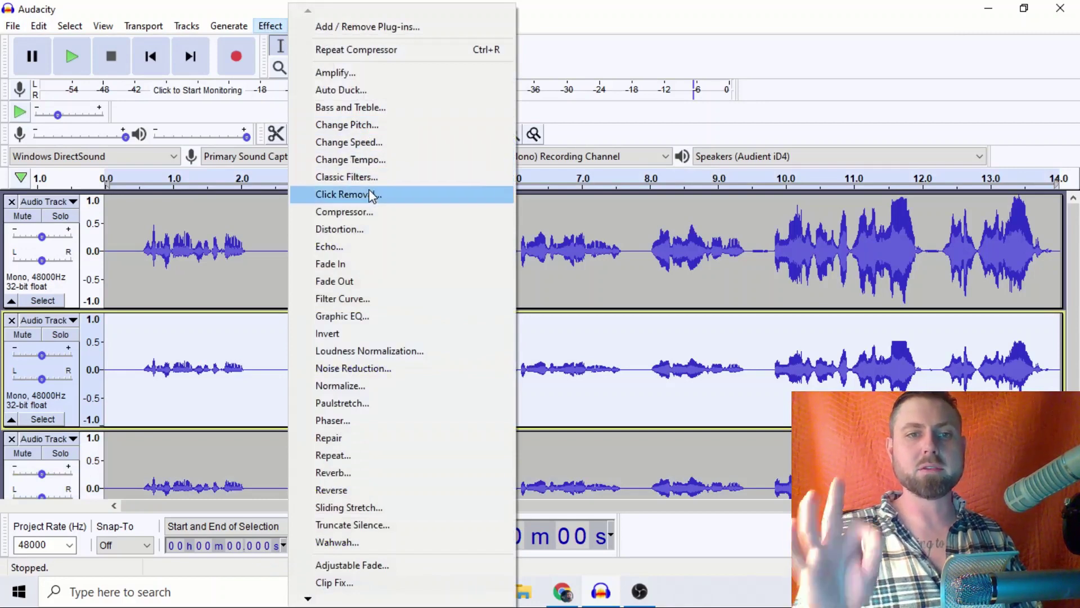
pyautogui.click(353, 213)
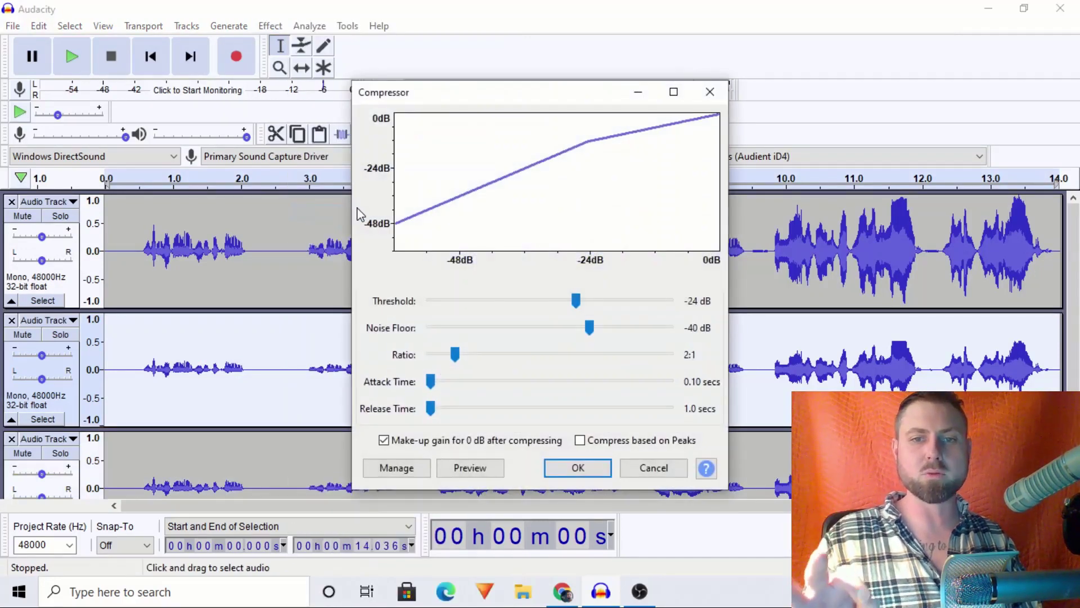
pyautogui.press('Return')
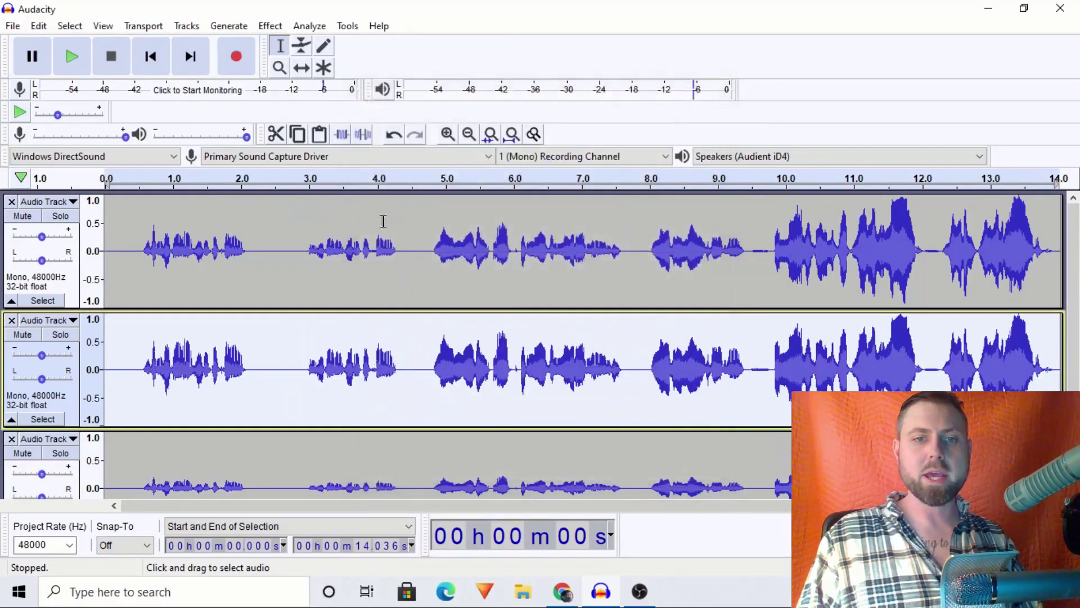
# Select roughly the first 4.4 seconds on the middle track and on the bottom track to compare their quiet phrases.
pyautogui.moveTo(406, 370); pyautogui.dragTo(104, 371)
pyautogui.scroll(-2, 367, 360)
pyautogui.moveTo(408, 421); pyautogui.dragTo(104, 421)
# Compress the entire bottom track at a 4:1 ratio with the threshold at -24 dB.
pyautogui.moveTo(571, 433); pyautogui.dragTo(578, 437)
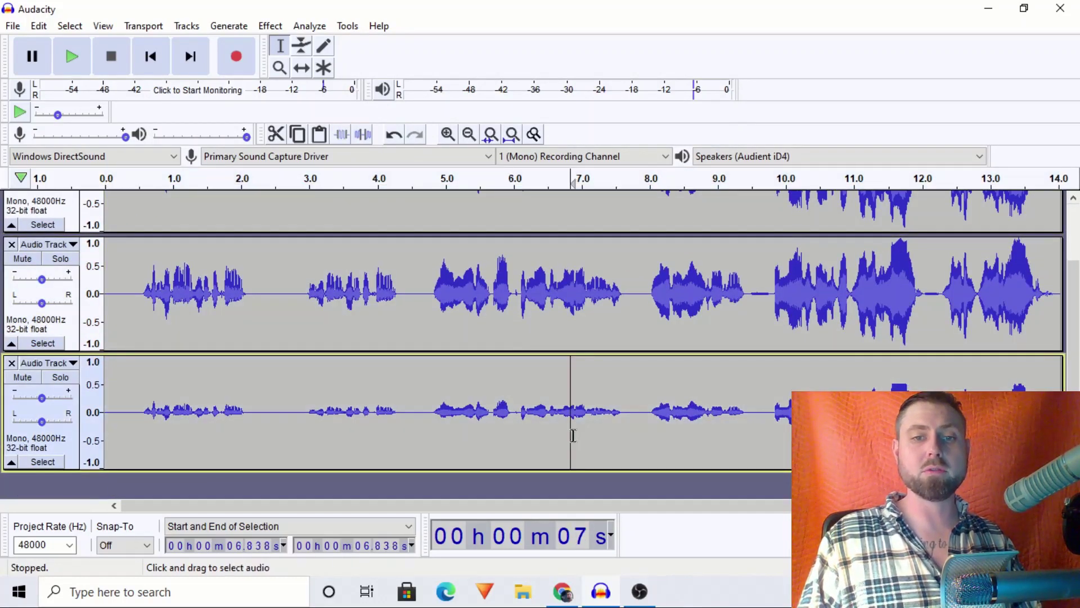
pyautogui.doubleClick(574, 436)
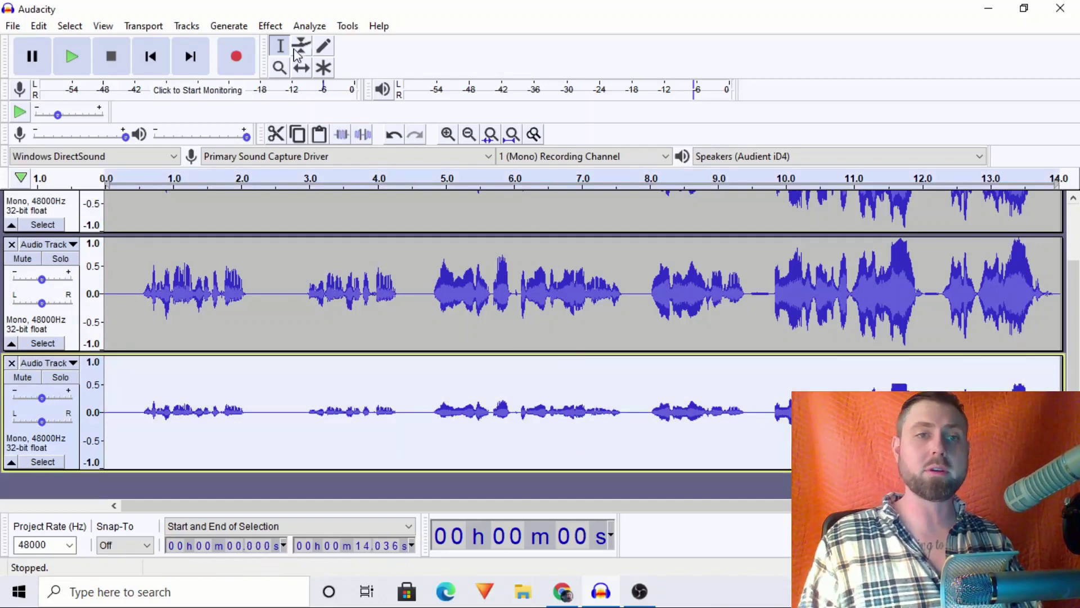
pyautogui.click(270, 26)
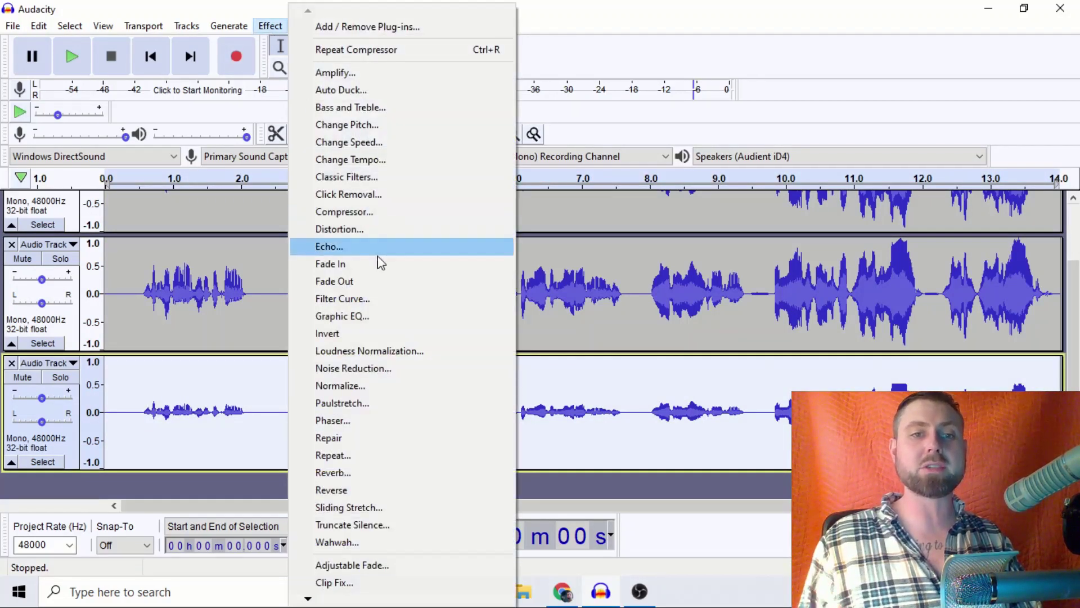
pyautogui.click(355, 211)
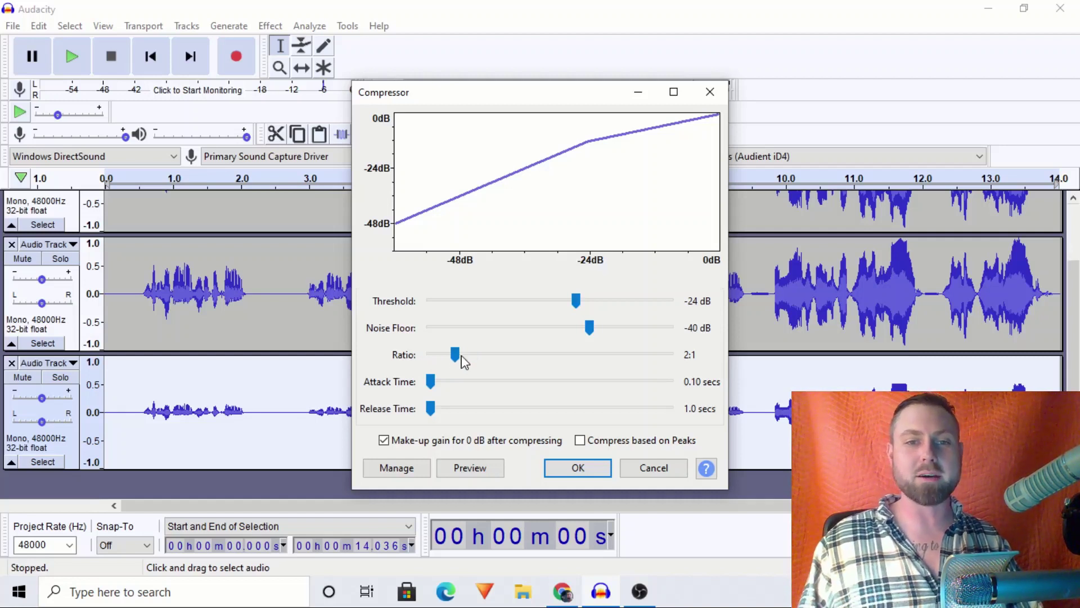
pyautogui.moveTo(457, 360); pyautogui.dragTo(512, 368)
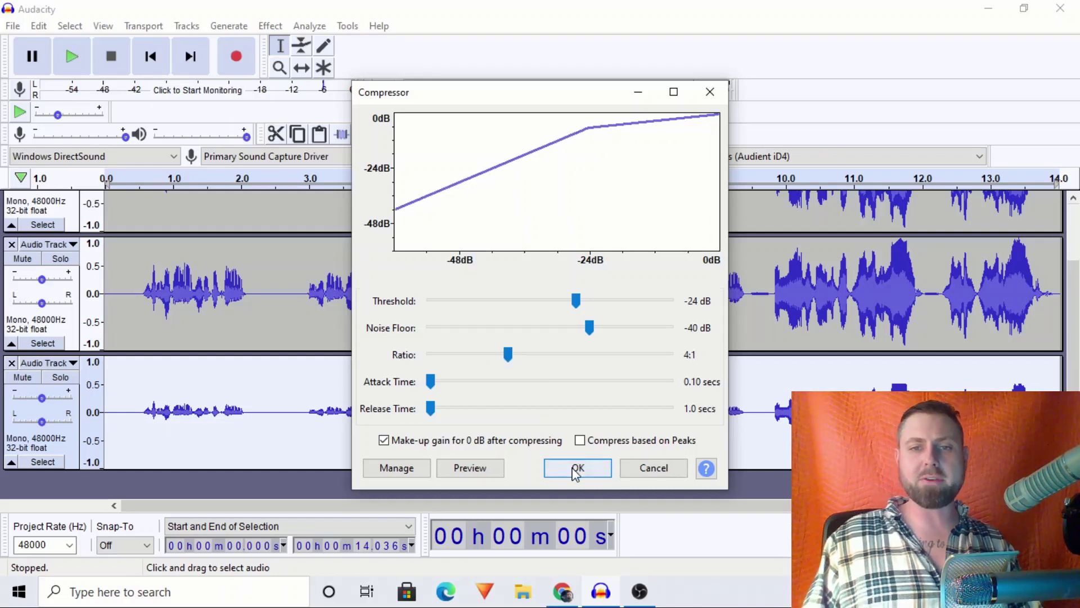
pyautogui.click(576, 468)
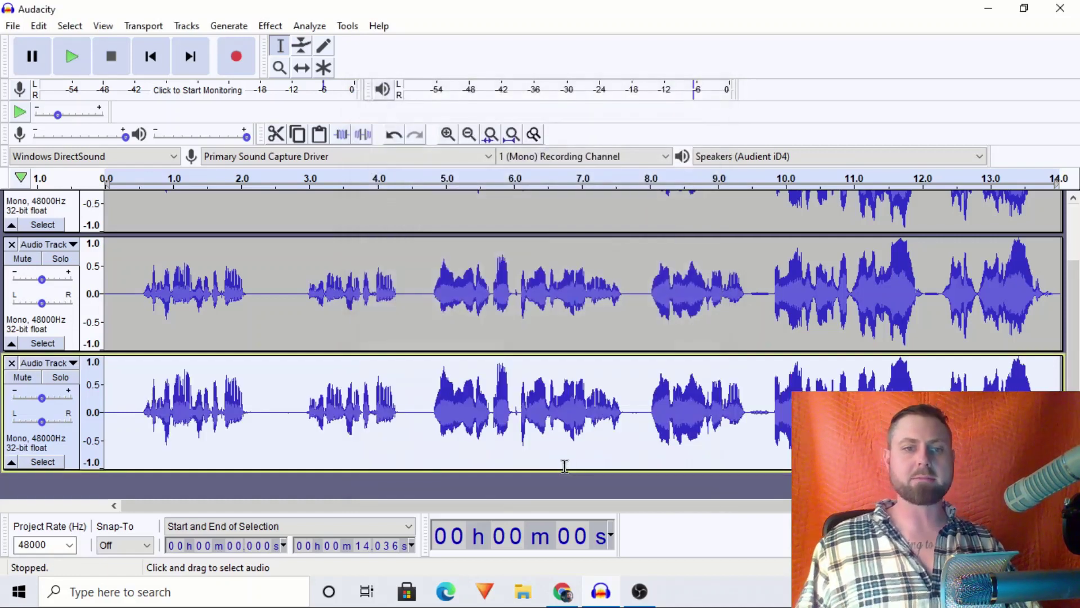
# Select the quiet and medium phrases of the bottom track in turn to examine their compressed waveforms.
pyautogui.moveTo(298, 428); pyautogui.dragTo(458, 433)
pyautogui.moveTo(254, 422); pyautogui.dragTo(127, 417)
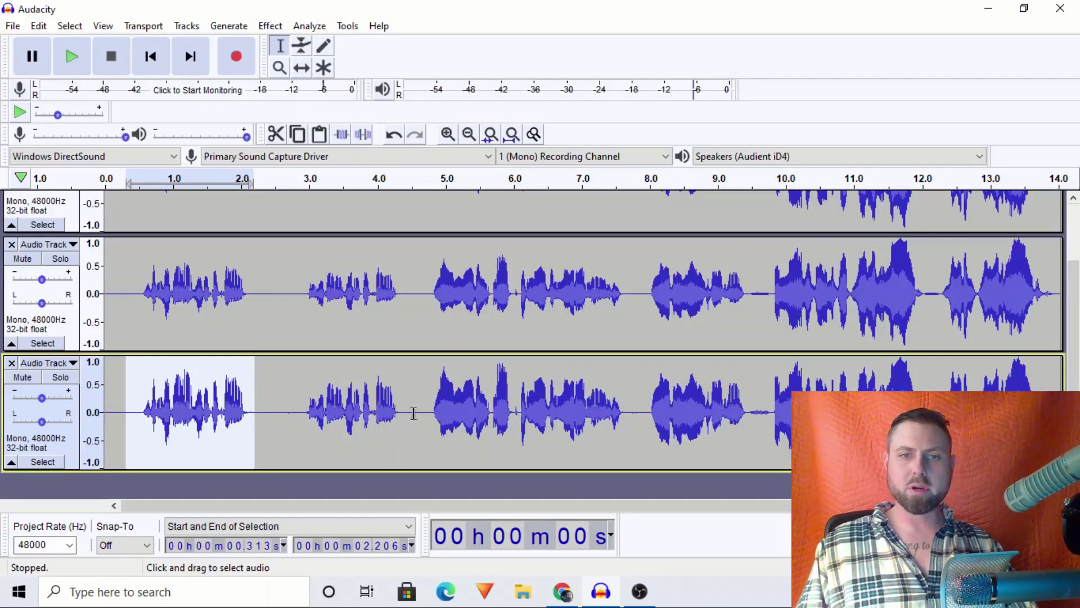
pyautogui.moveTo(414, 413); pyautogui.dragTo(632, 416)
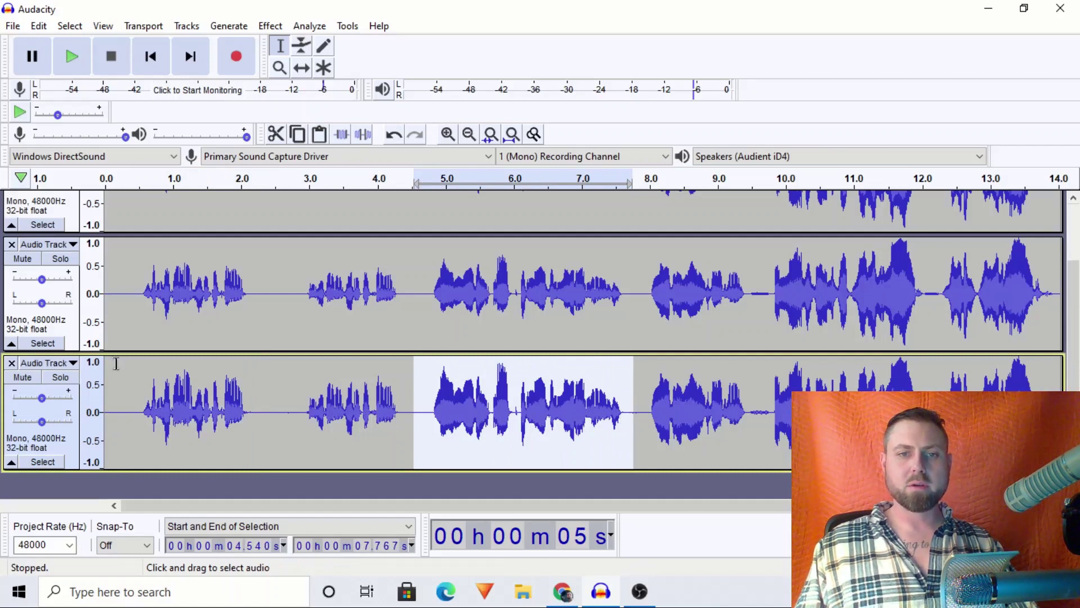
pyautogui.moveTo(404, 433); pyautogui.dragTo(356, 427)
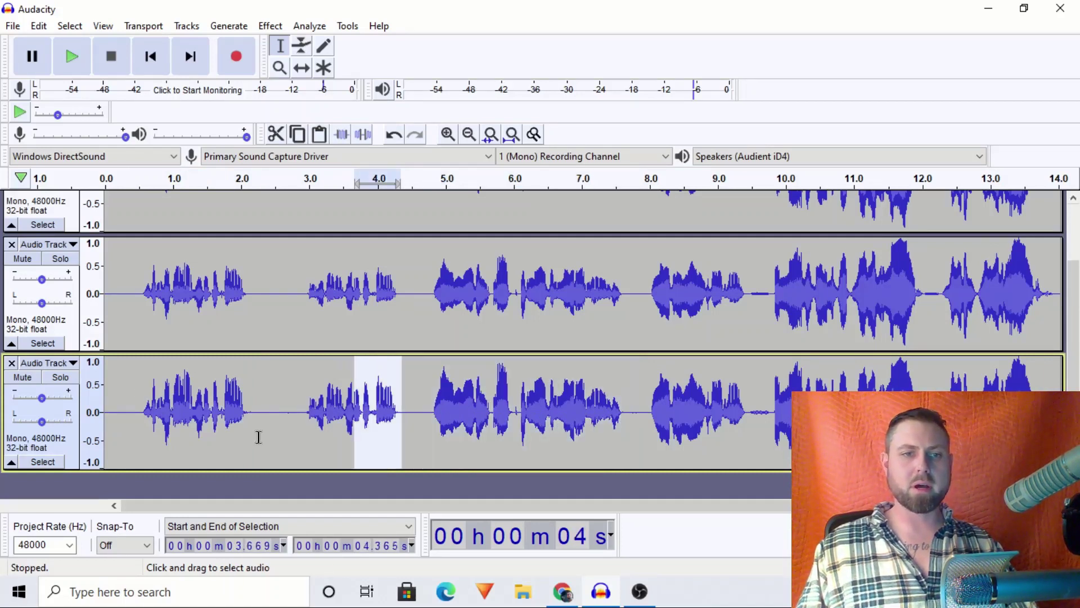
pyautogui.moveTo(258, 437); pyautogui.dragTo(141, 453)
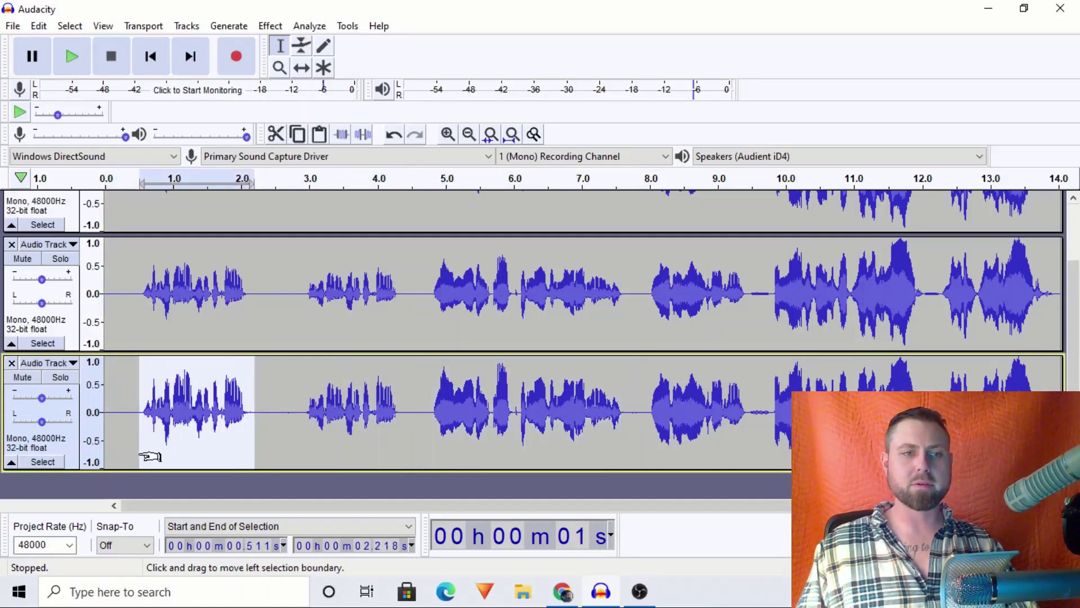
# Play the section from about 0.3 to 2.5 seconds with the middle track soloed, and again with the bottom track soloed.
pyautogui.click(61, 258)
pyautogui.moveTo(277, 301); pyautogui.dragTo(130, 309)
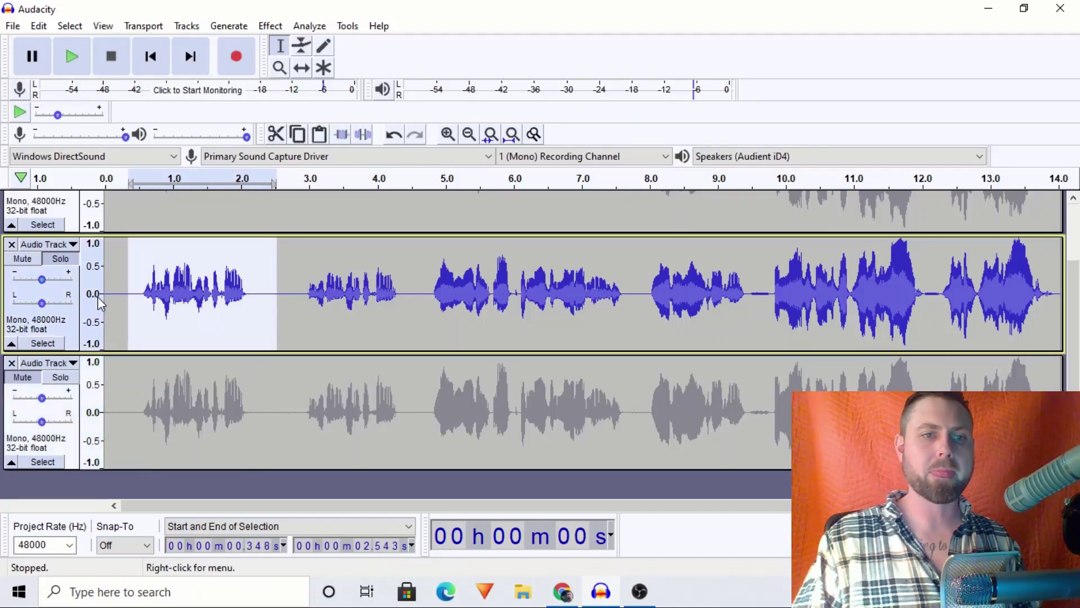
pyautogui.press('space')
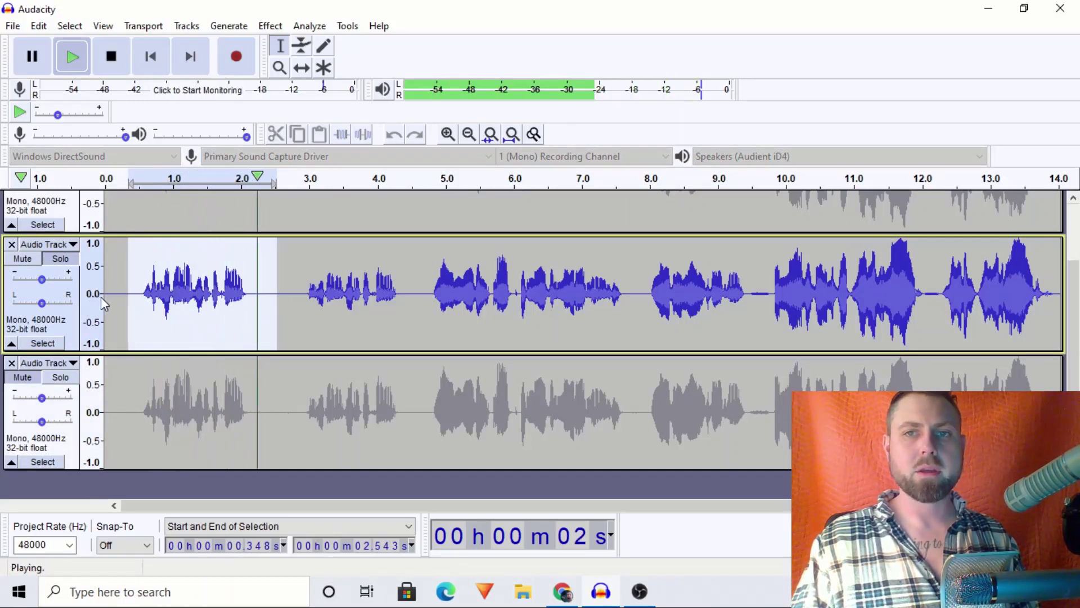
pyautogui.click(65, 380)
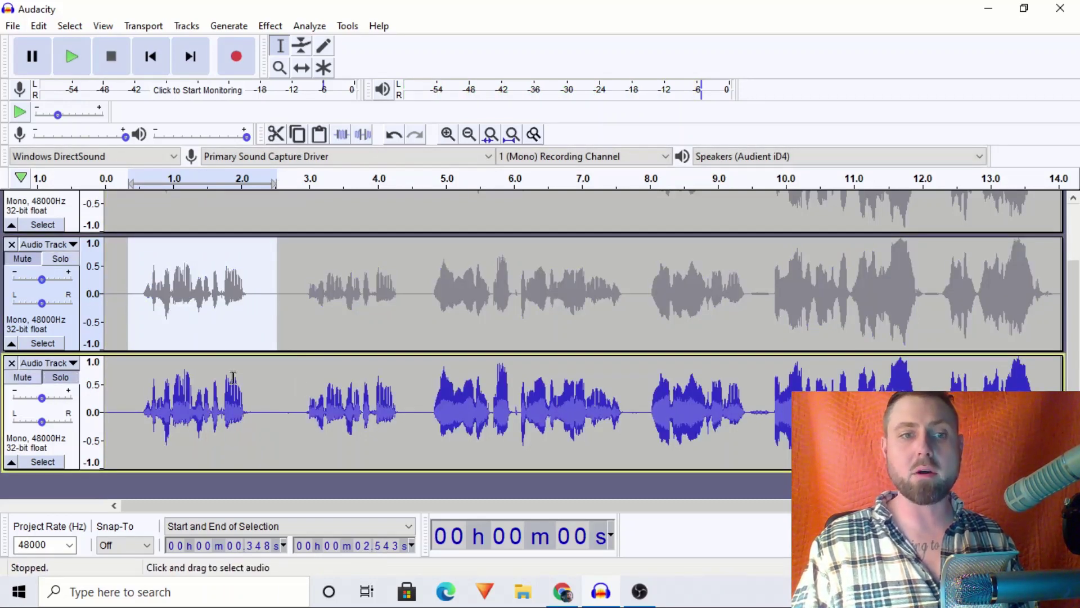
pyautogui.press('space')
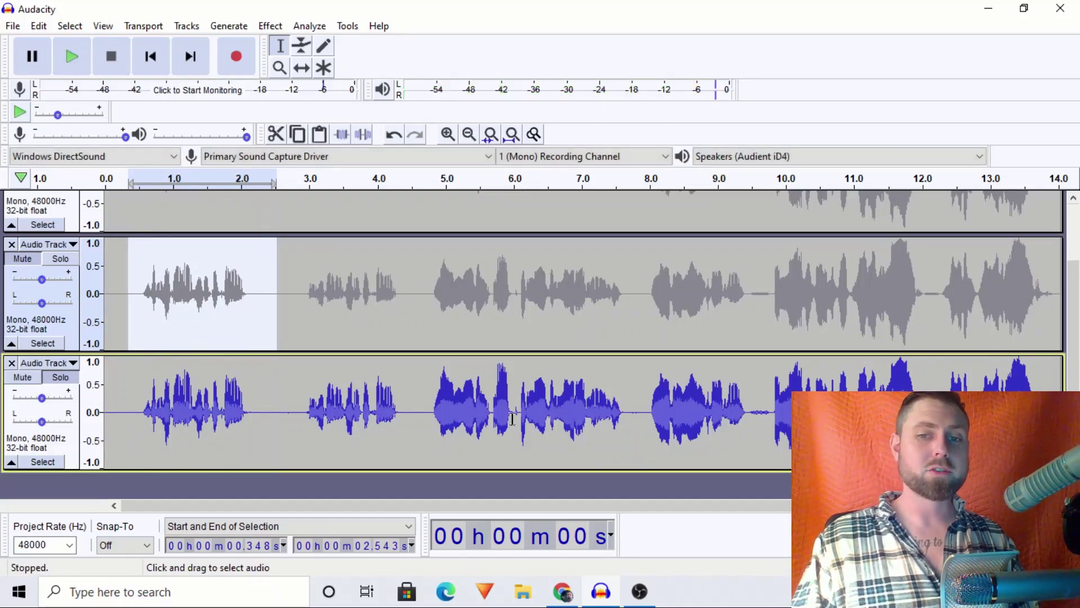
# Select the whole bottom track and undo its 4:1 compression.
pyautogui.moveTo(281, 409); pyautogui.dragTo(107, 412)
pyautogui.doubleClick(236, 417)
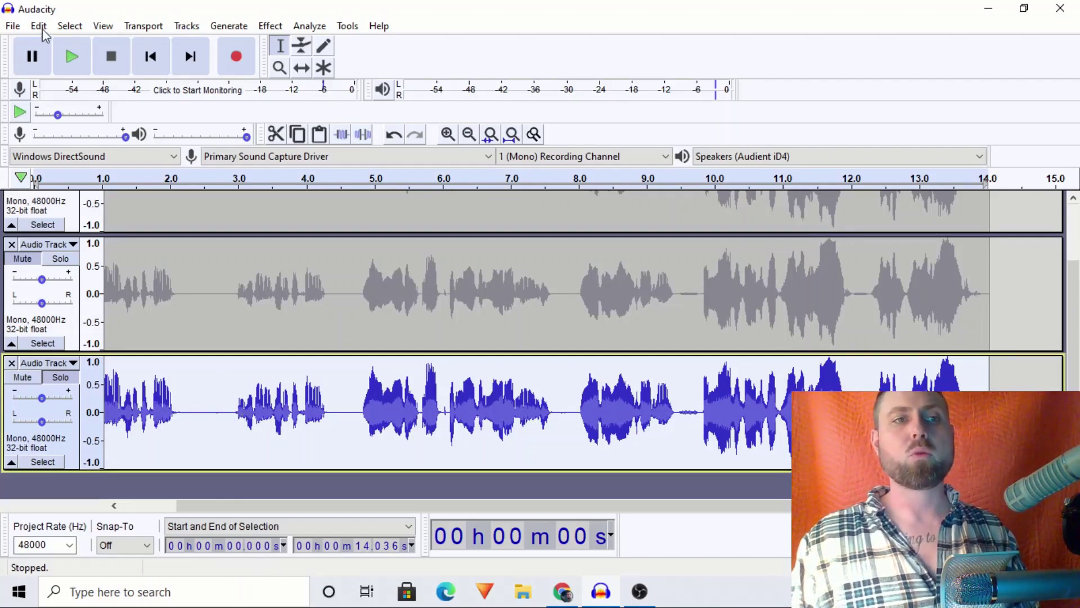
pyautogui.click(48, 26)
pyautogui.click(90, 44)
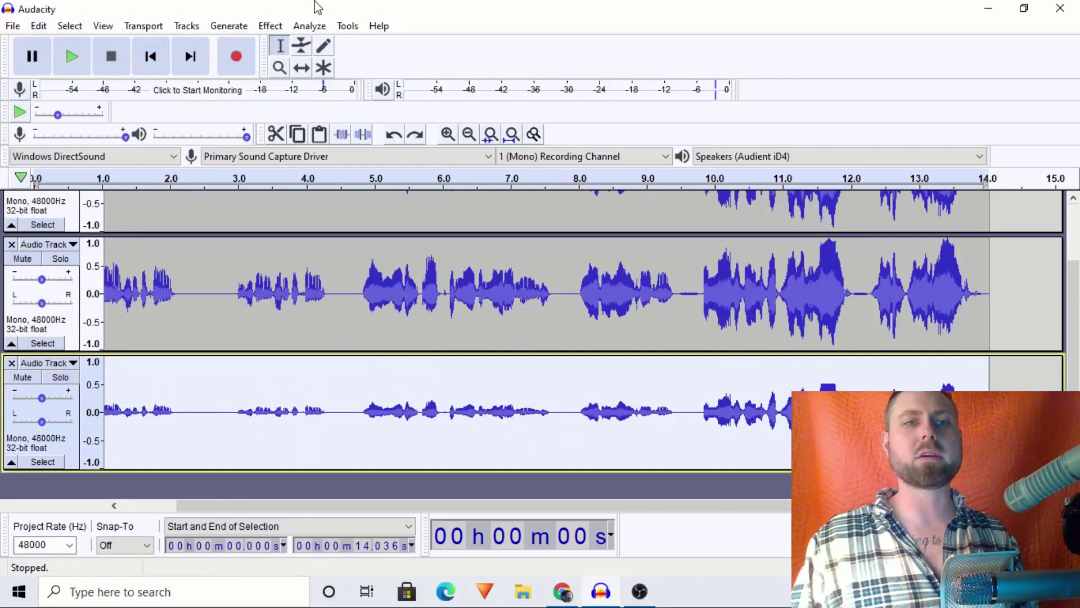
# Compress the bottom track at an 8:1 ratio with a -24 dB threshold and make-up gain.
pyautogui.click(275, 28)
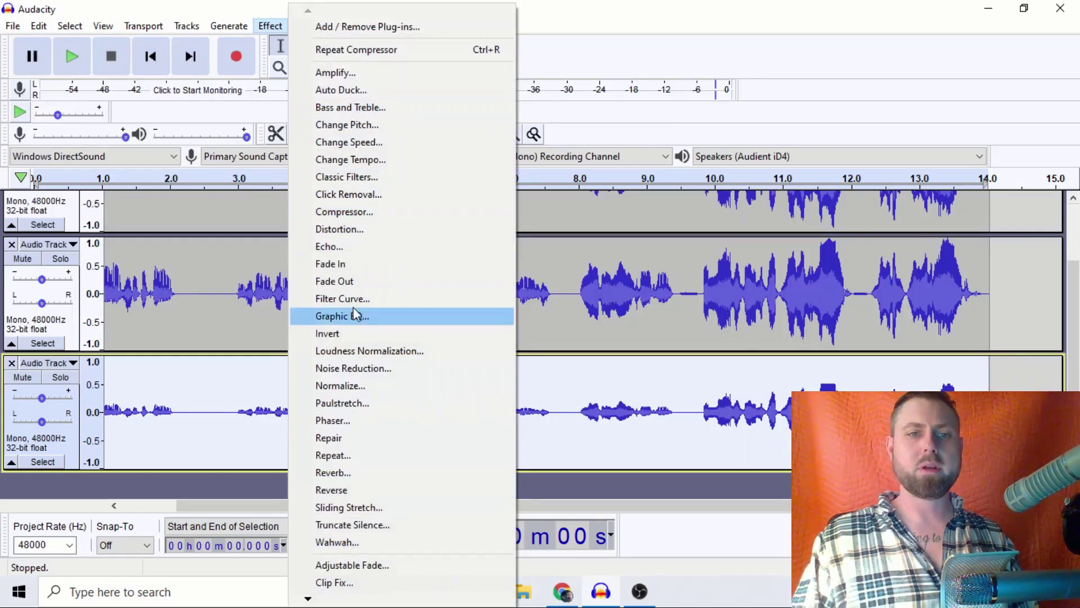
pyautogui.click(364, 212)
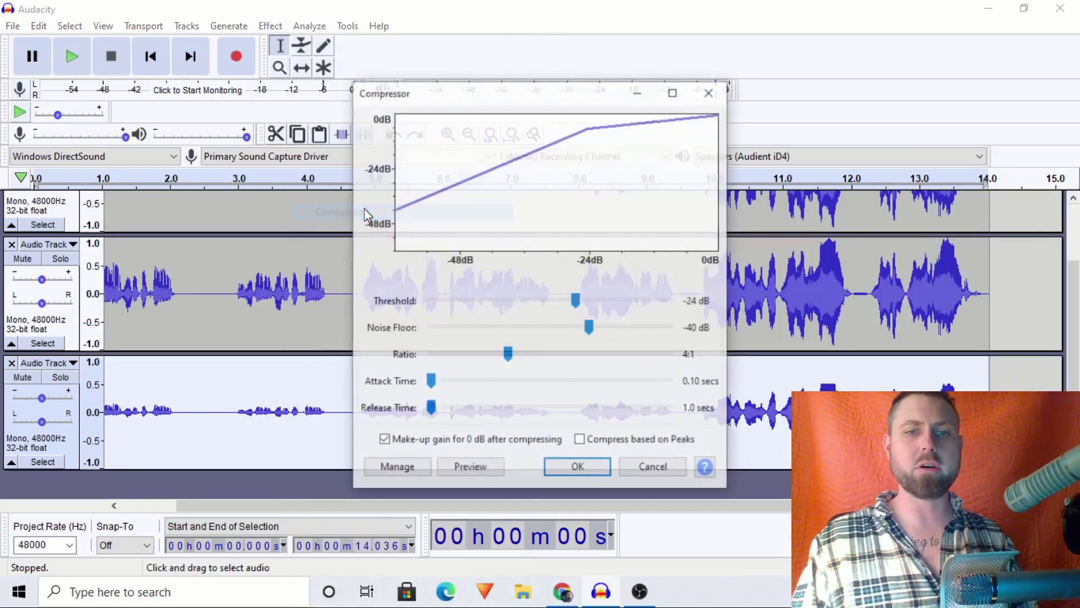
pyautogui.moveTo(508, 355); pyautogui.dragTo(617, 364)
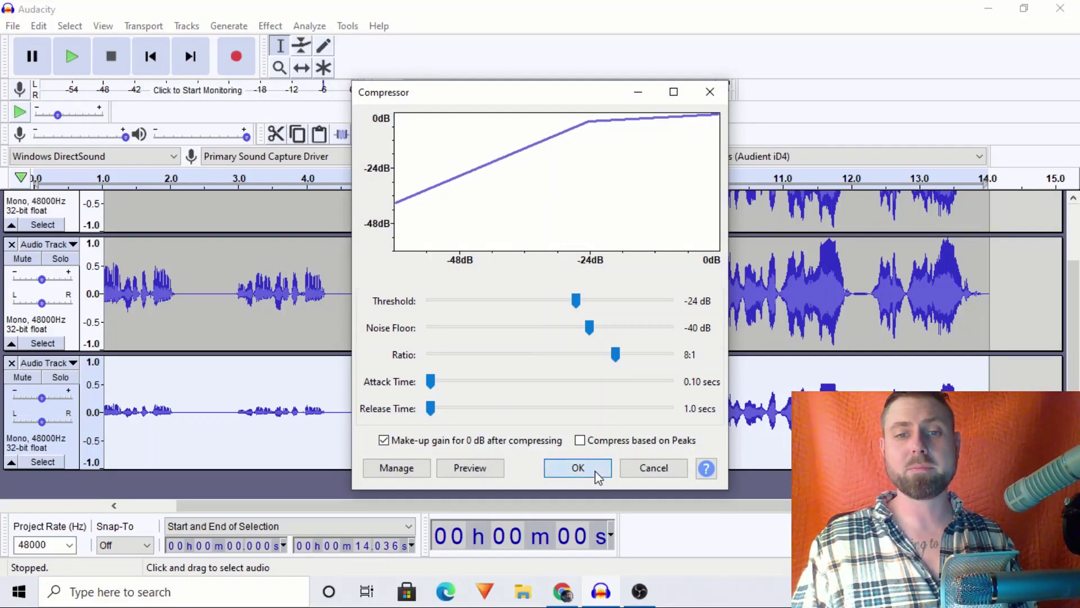
pyautogui.click(588, 468)
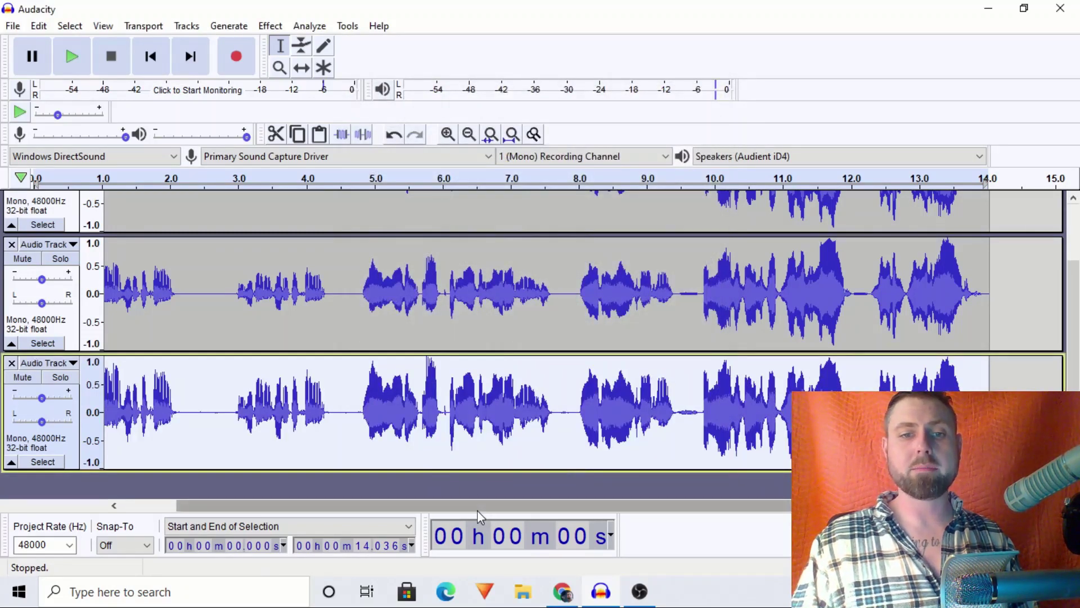
# Select about 0.3 to 11.9 seconds of the bottom track to examine how even the levels are.
pyautogui.moveTo(477, 505); pyautogui.dragTo(365, 507)
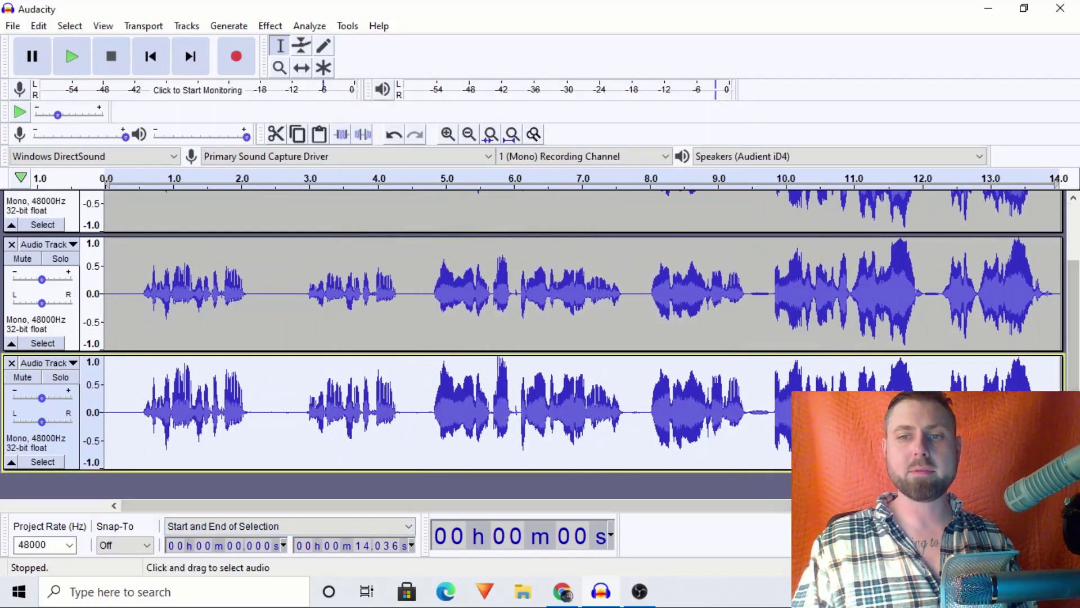
pyautogui.moveTo(127, 412); pyautogui.dragTo(723, 417)
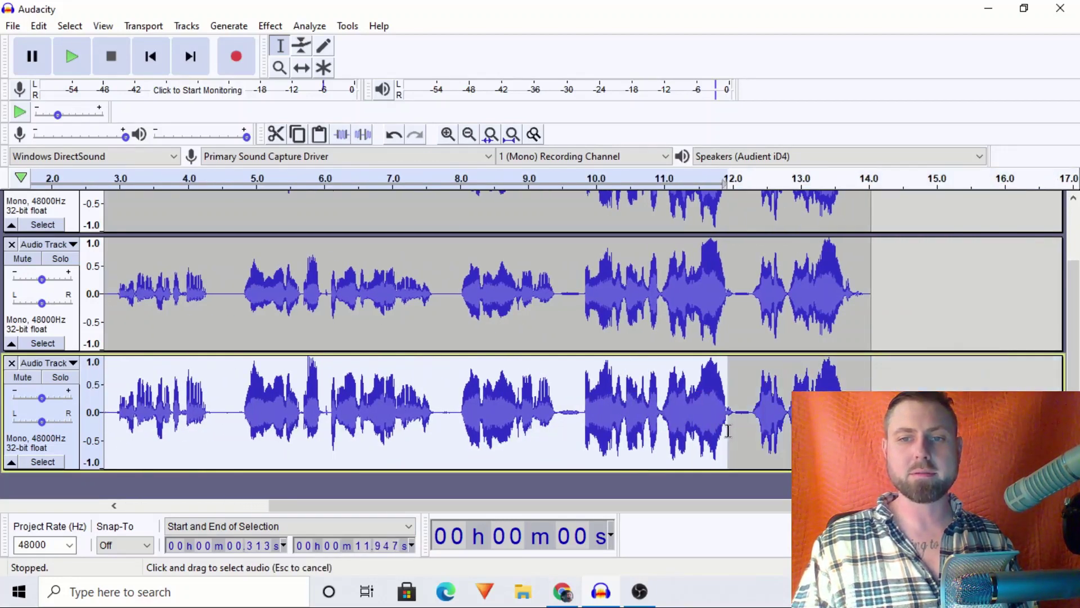
pyautogui.moveTo(546, 506); pyautogui.dragTo(230, 526)
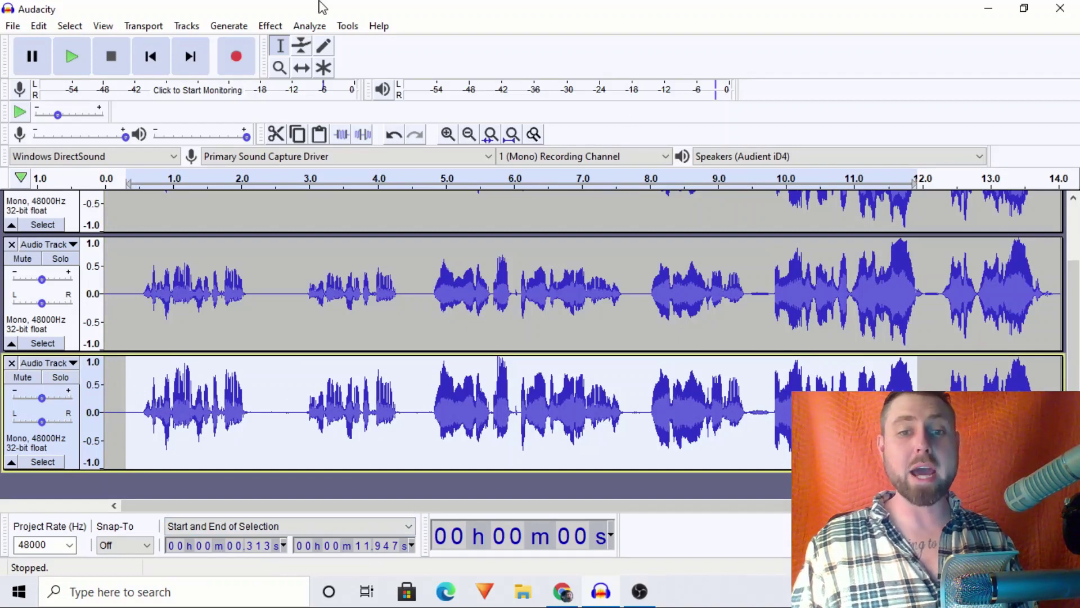
# Try normalizing the selected part of the bottom track to a -3.0 dB peak, and undo it.
pyautogui.click(271, 27)
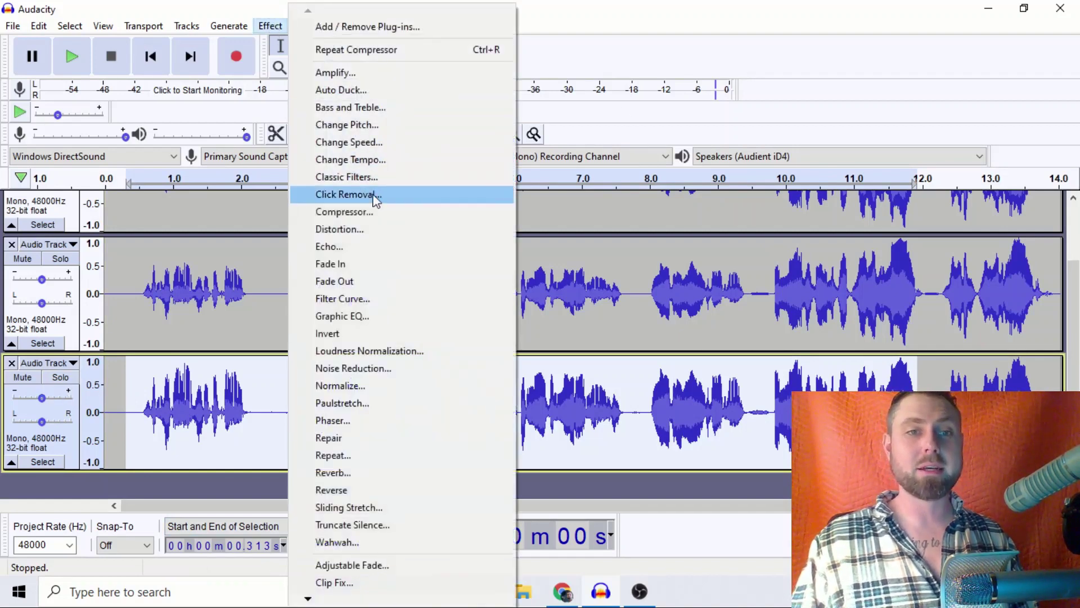
pyautogui.click(372, 387)
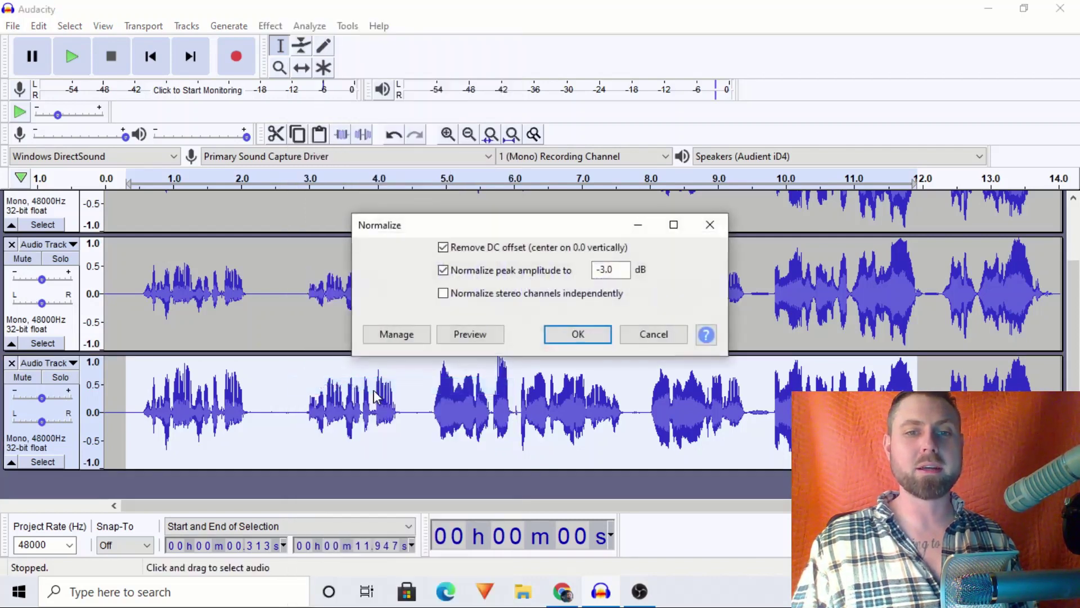
pyautogui.click(549, 337)
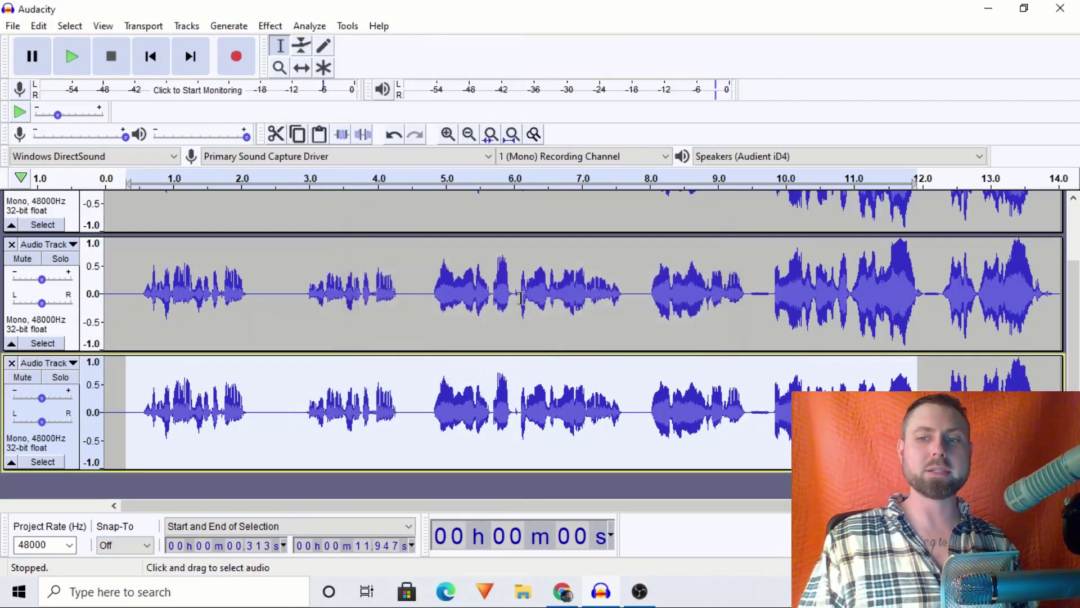
pyautogui.click(38, 26)
pyautogui.click(51, 44)
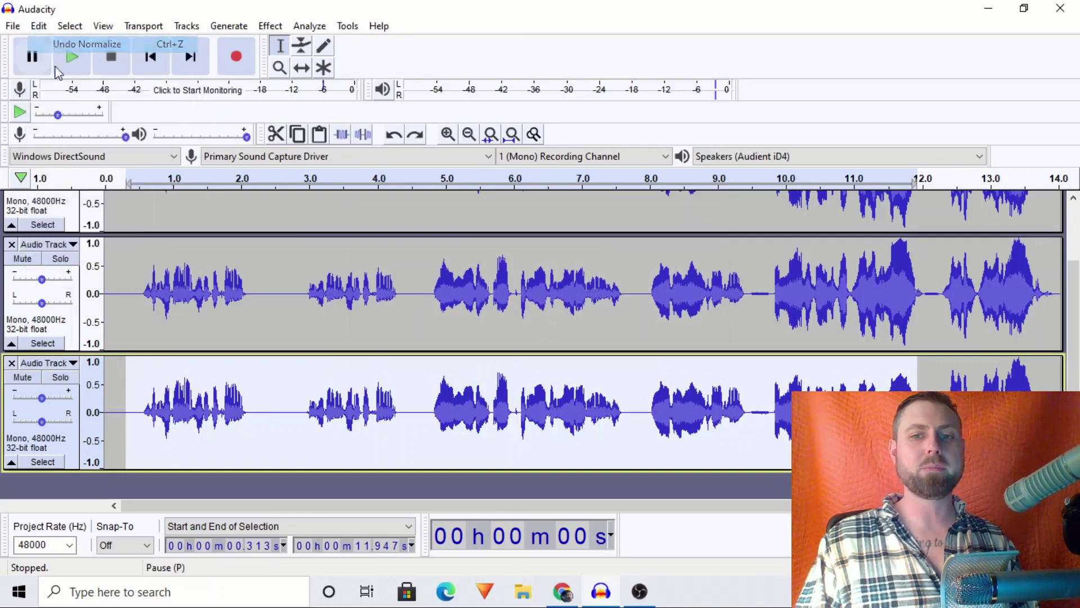
pyautogui.hotkey('ctrl', 'y')
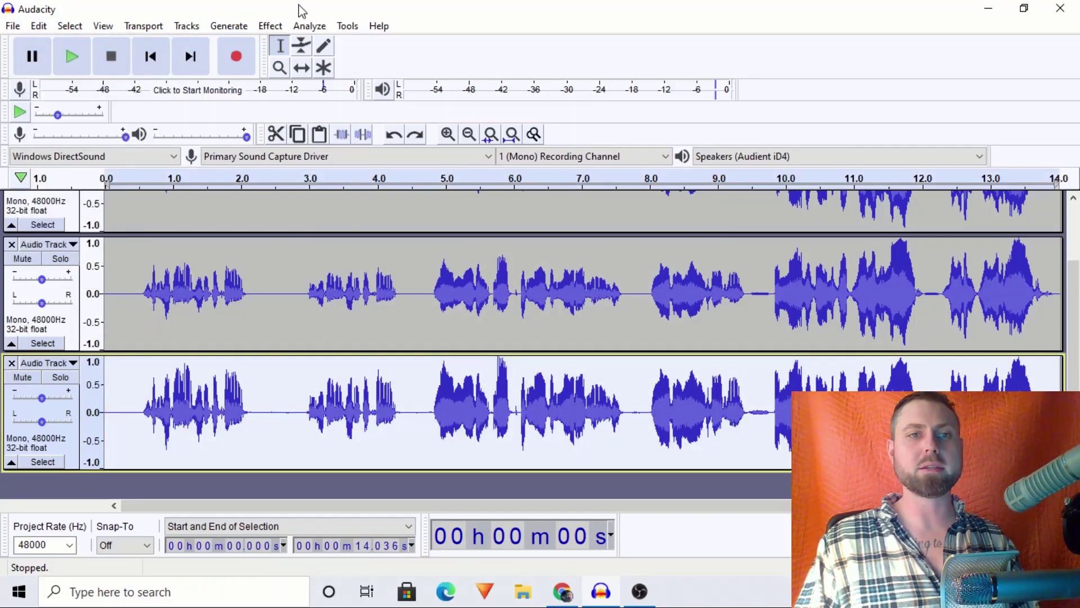
# Normalize the whole bottom track to a -3.0 dB peak amplitude.
pyautogui.click(270, 26)
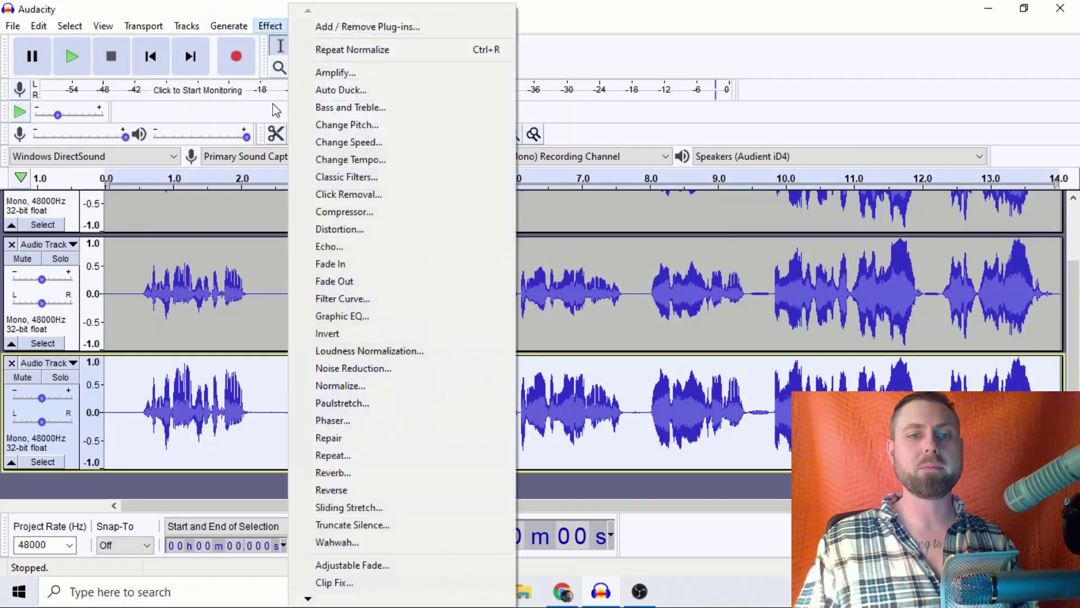
pyautogui.click(374, 388)
pyautogui.press('Return')
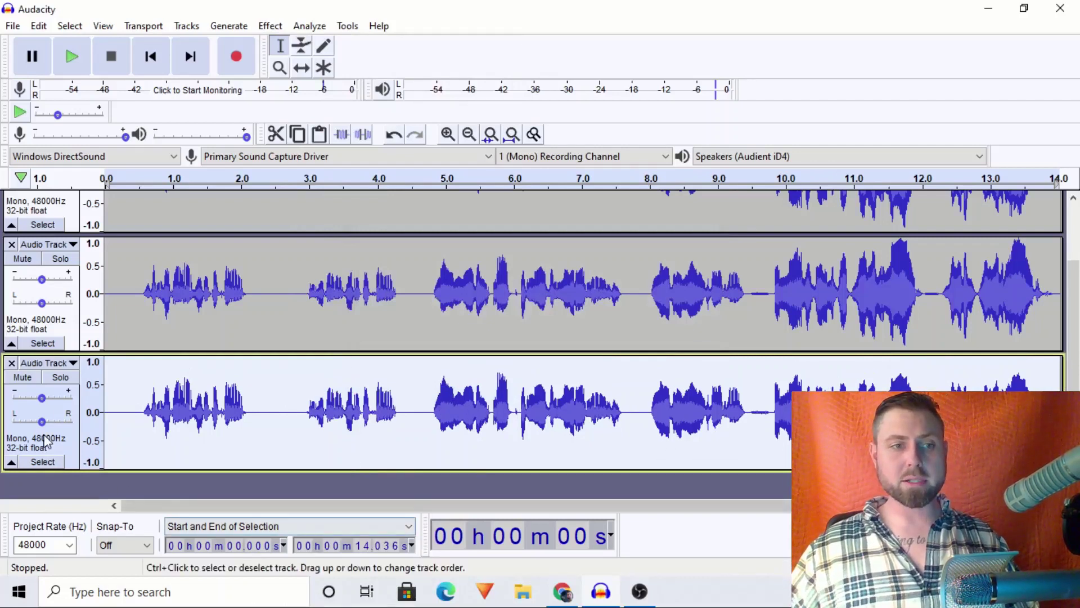
# Solo the bottom track and play its opening seconds from the start.
pyautogui.click(54, 379)
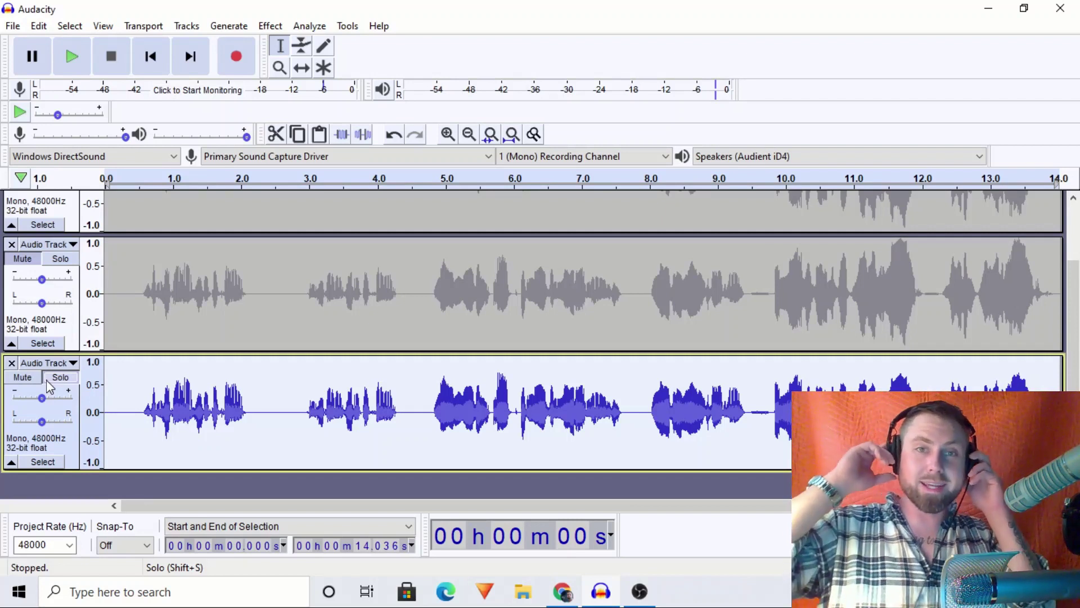
pyautogui.click(47, 378)
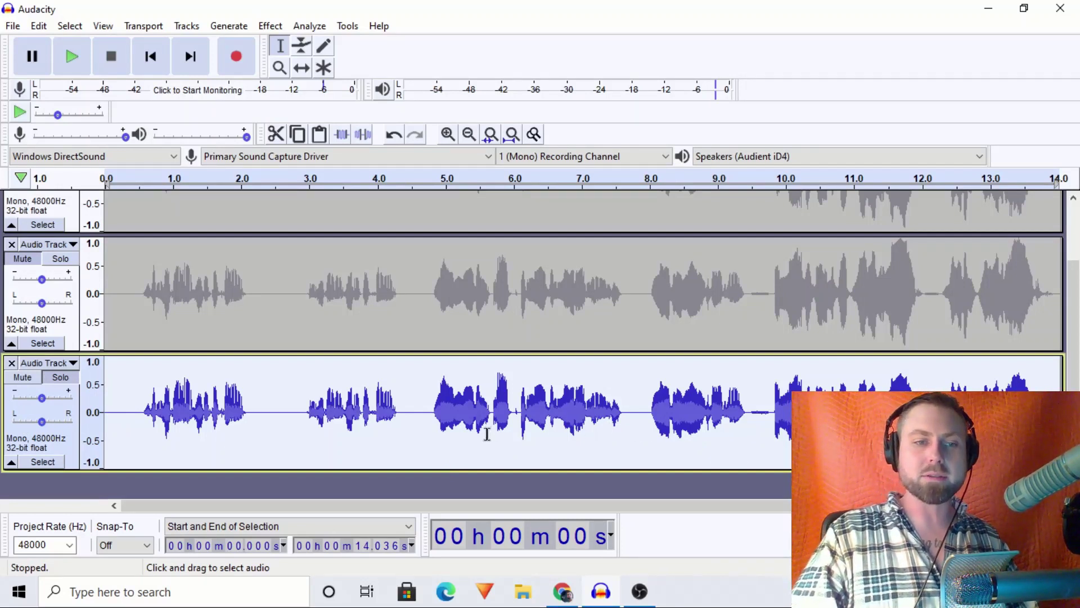
pyautogui.press('space')
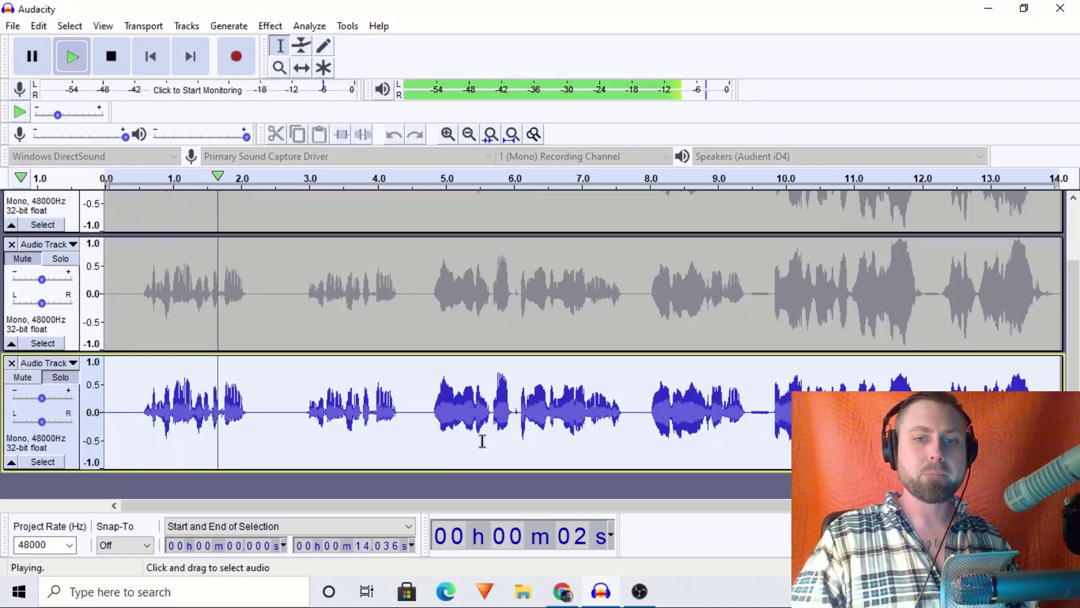
pyautogui.press('space')
# Duplicate the whole bottom track and combine it with its copy into one stereo track.
pyautogui.click(410, 437)
pyautogui.hotkey('ctrl', 'a')
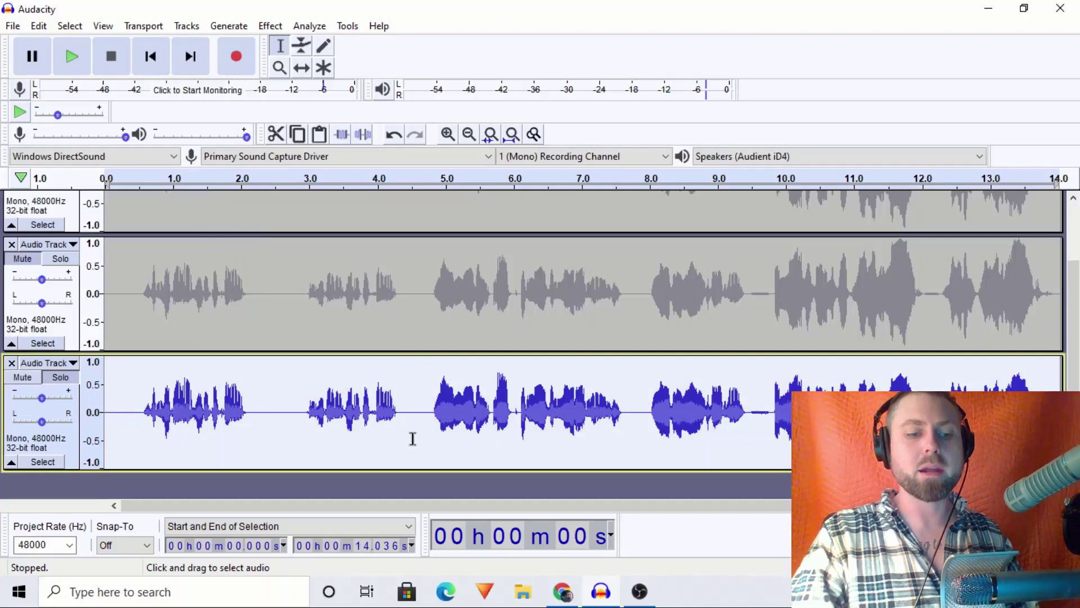
pyautogui.hotkey('ctrl', 'd')
pyautogui.click(45, 363)
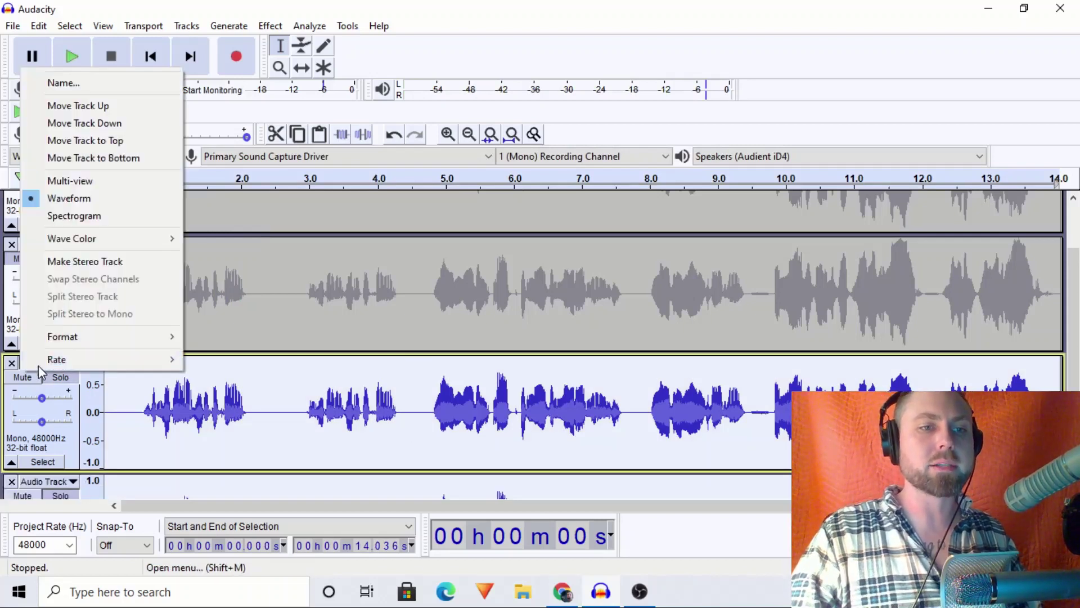
pyautogui.click(74, 268)
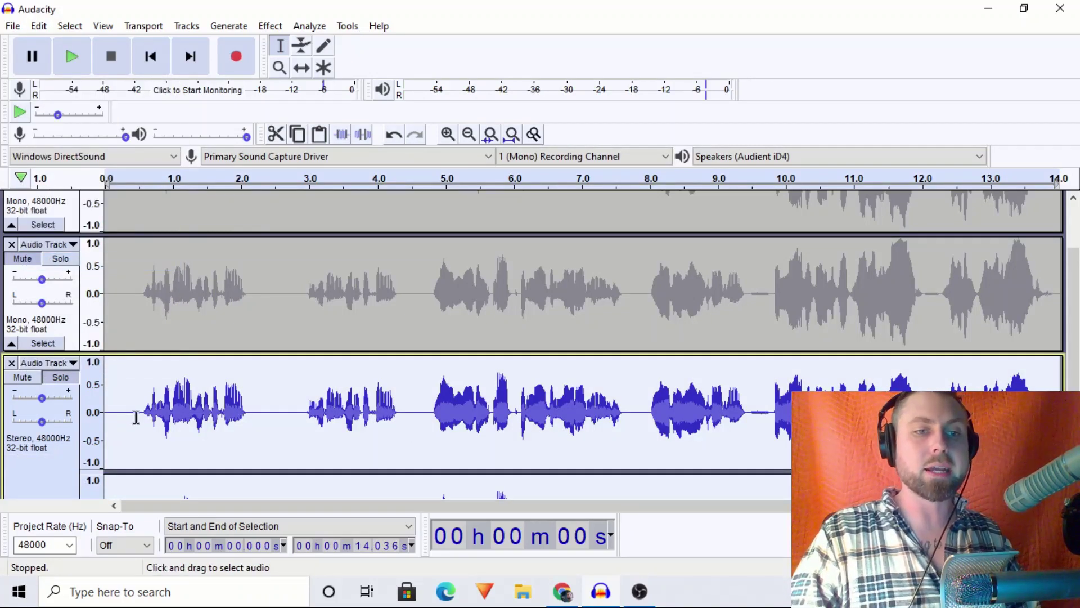
# Play the soloed stereo track from about 0.4 seconds.
pyautogui.click(133, 421)
pyautogui.scroll(-3, 133, 421)
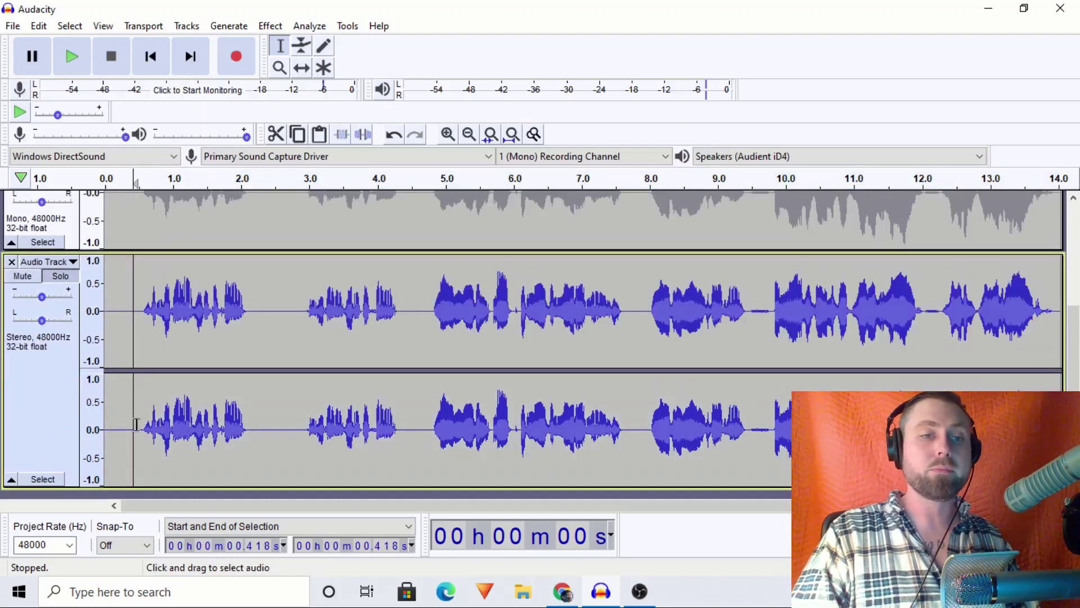
pyautogui.press('space')
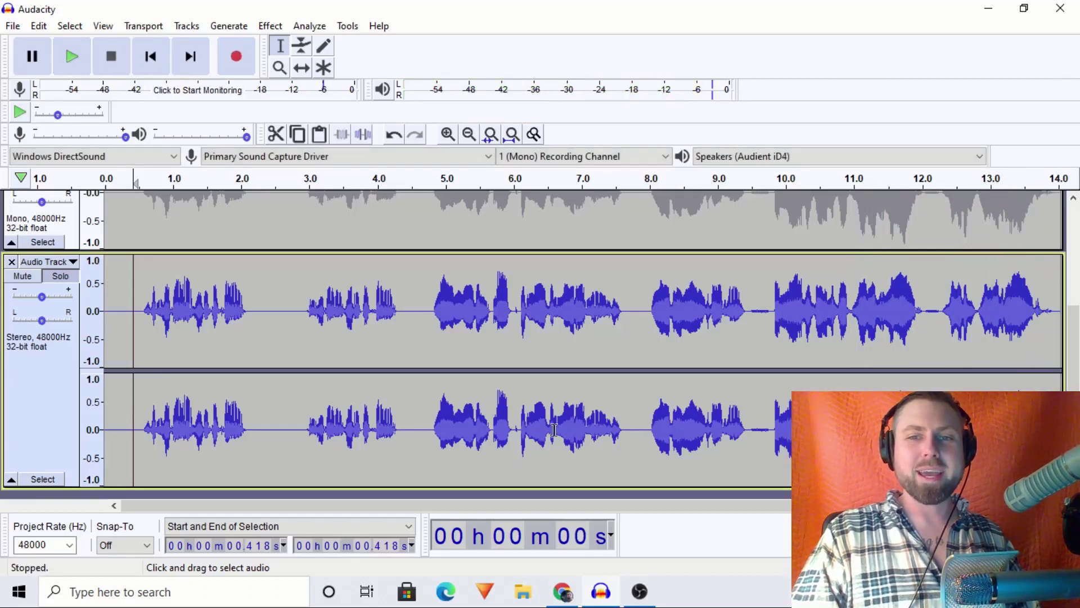
# Select the stereo track's louder passages and the pause at about 9.5 to 9.8 seconds to examine their levels.
pyautogui.moveTo(638, 326); pyautogui.dragTo(1069, 323)
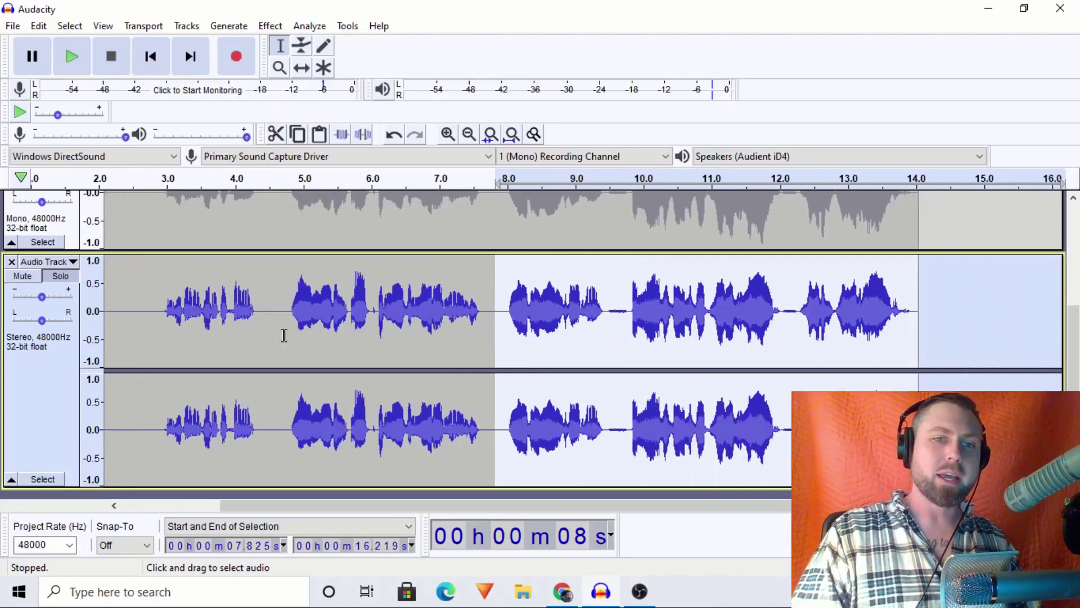
pyautogui.moveTo(283, 335); pyautogui.dragTo(1060, 349)
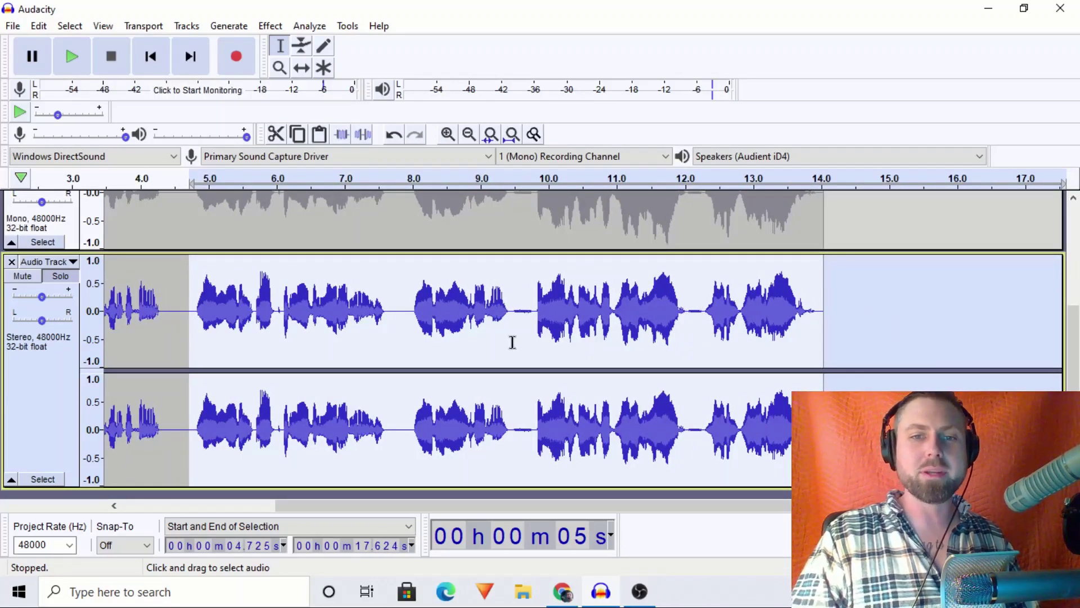
pyautogui.moveTo(407, 334); pyautogui.dragTo(826, 341)
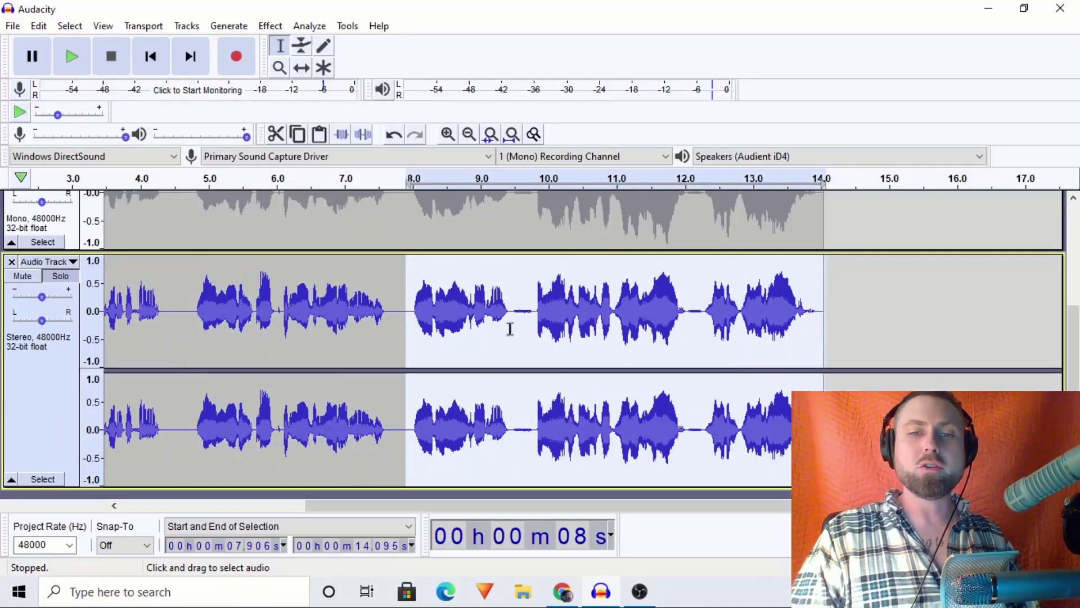
pyautogui.moveTo(511, 328); pyautogui.dragTo(533, 336)
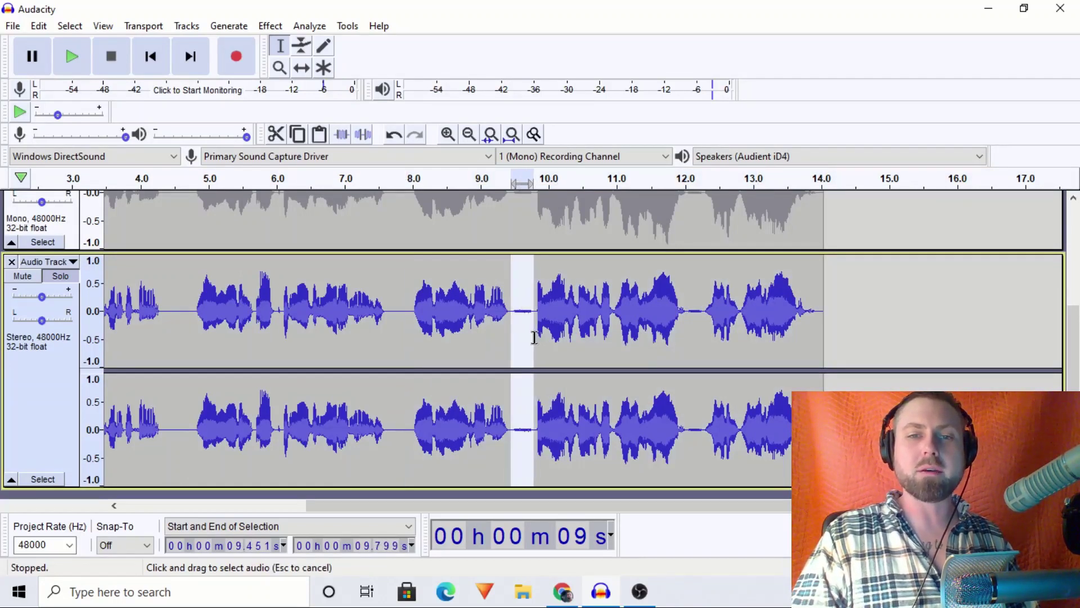
# Select the stereo track's opening phrases, and the whole track, to examine how even the levels are.
pyautogui.click(405, 326)
pyautogui.moveTo(634, 511); pyautogui.dragTo(409, 513)
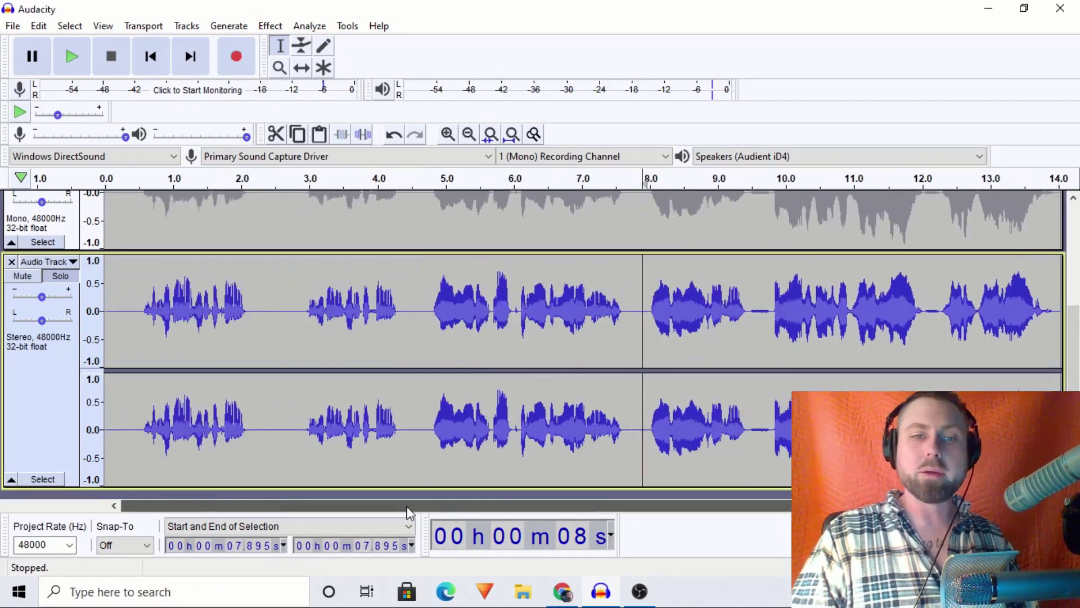
pyautogui.moveTo(127, 309); pyautogui.dragTo(479, 363)
pyautogui.doubleClick(434, 357)
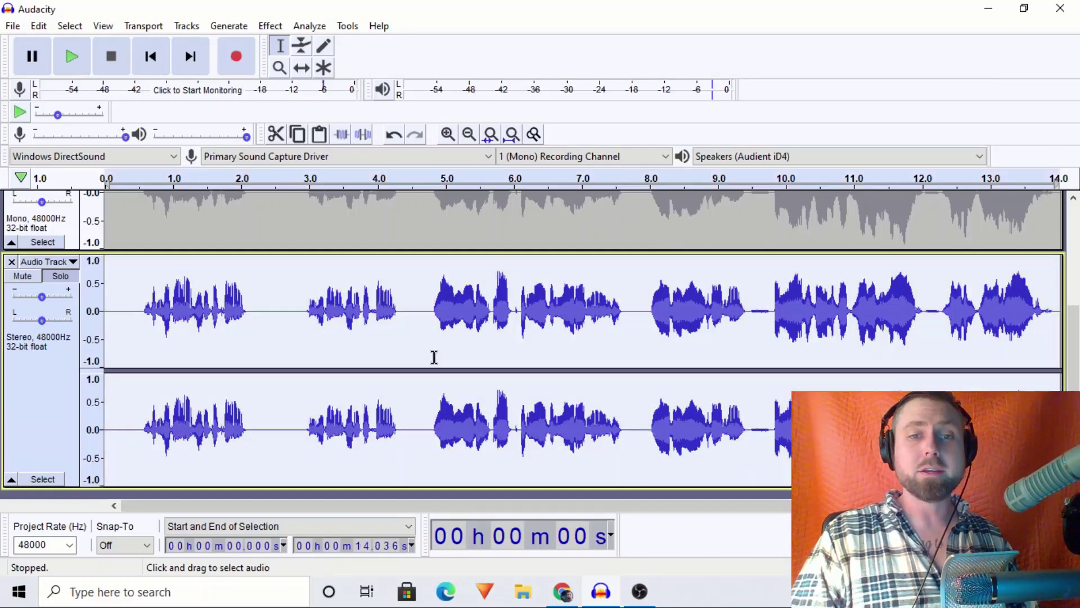
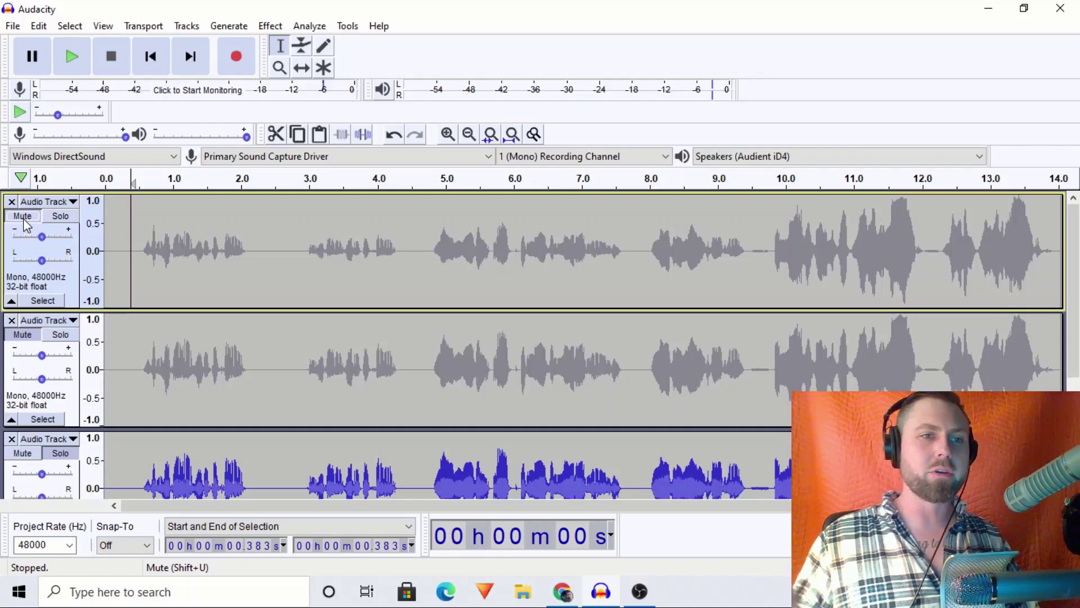
# Solo the top track and normalize its full length to a -3.0 dB peak amplitude.
pyautogui.click(60, 215)
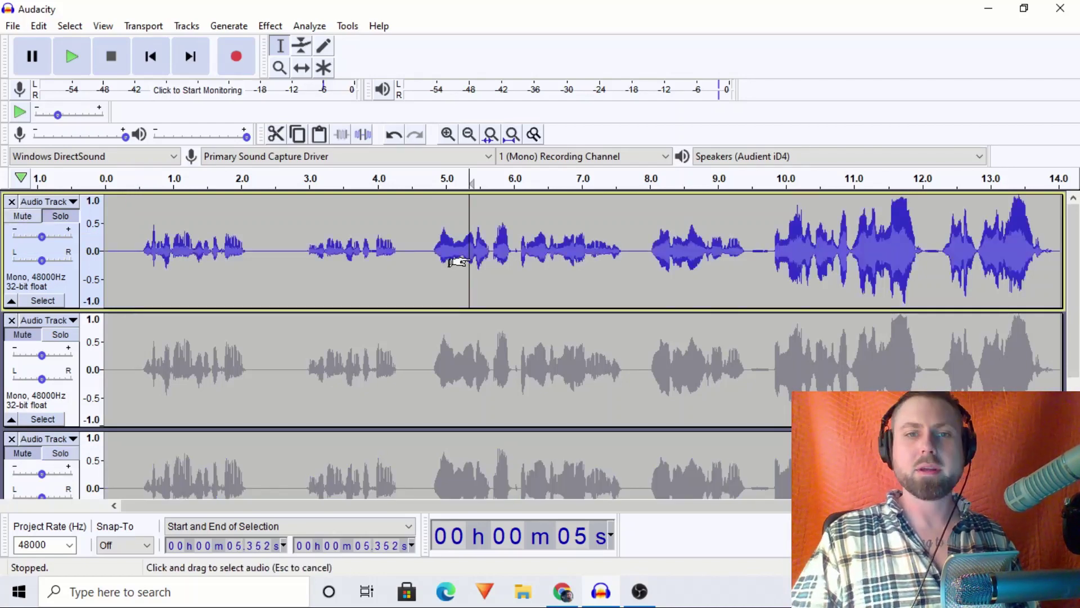
pyautogui.doubleClick(462, 256)
pyautogui.click(281, 29)
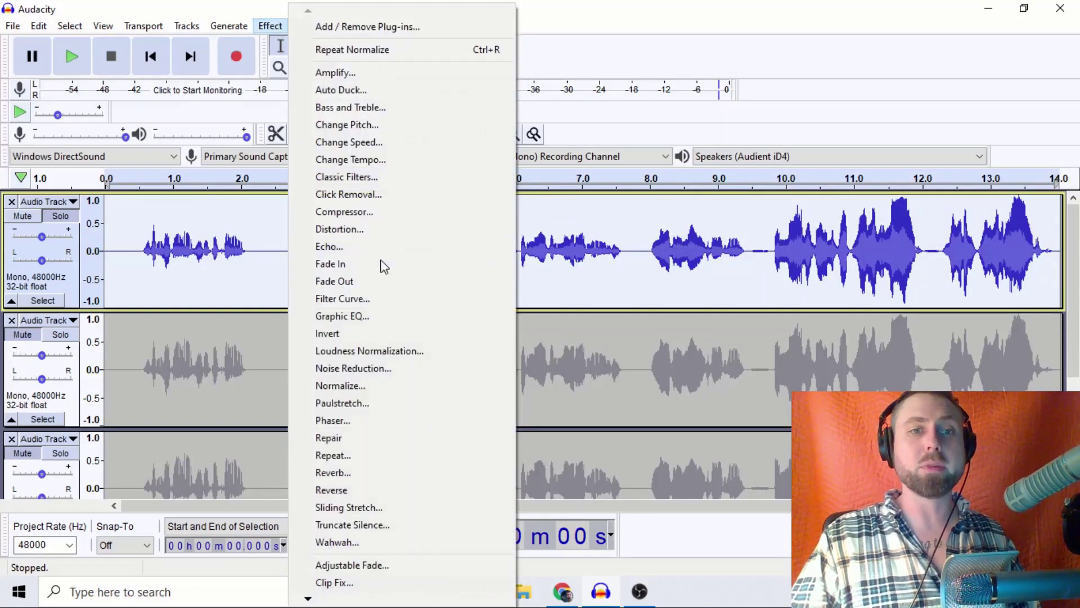
pyautogui.click(387, 390)
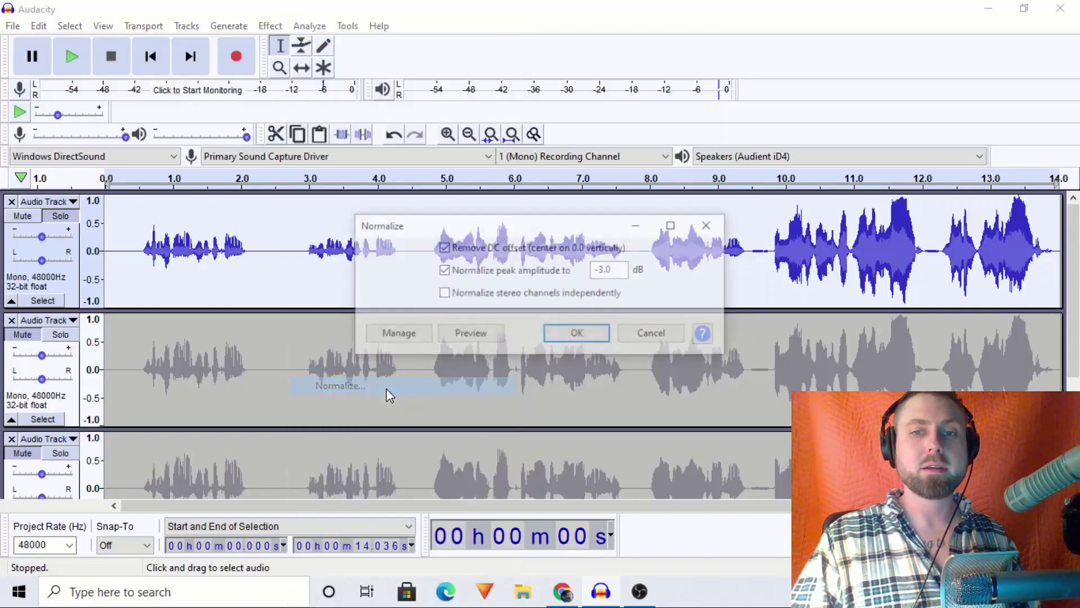
pyautogui.press('Return')
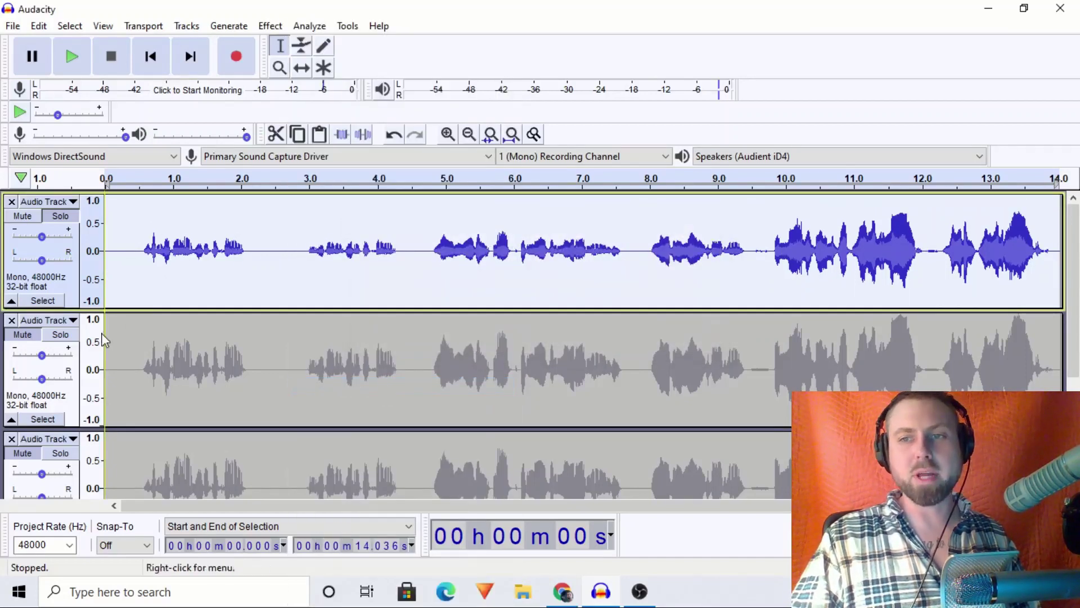
# Play the top track from about 0.4 seconds, and replay its quiet phrase at about 2.9 to 4.3 seconds.
pyautogui.click(129, 269)
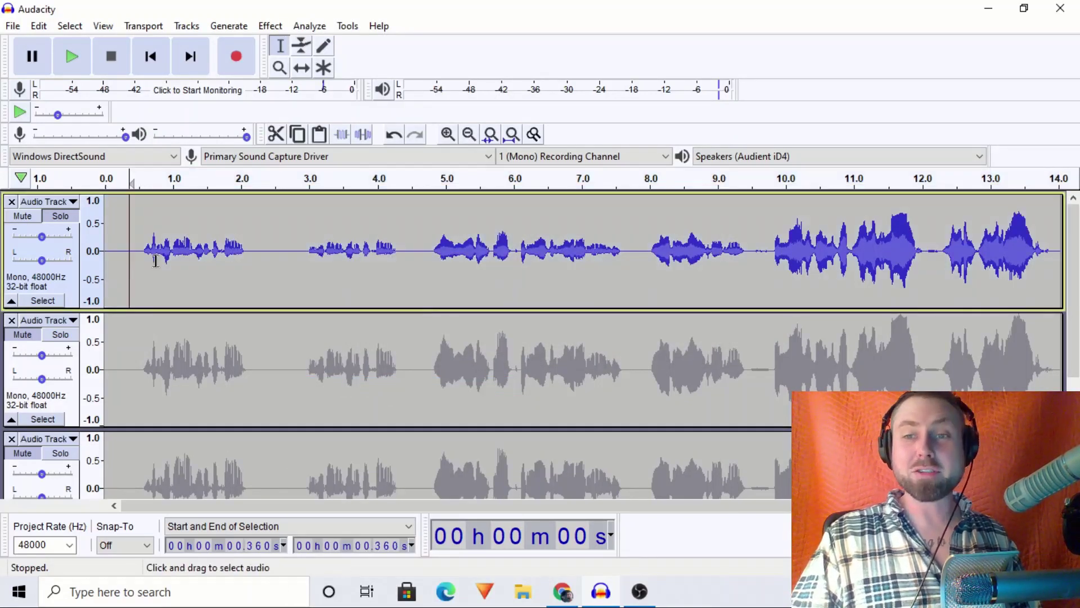
pyautogui.press('space')
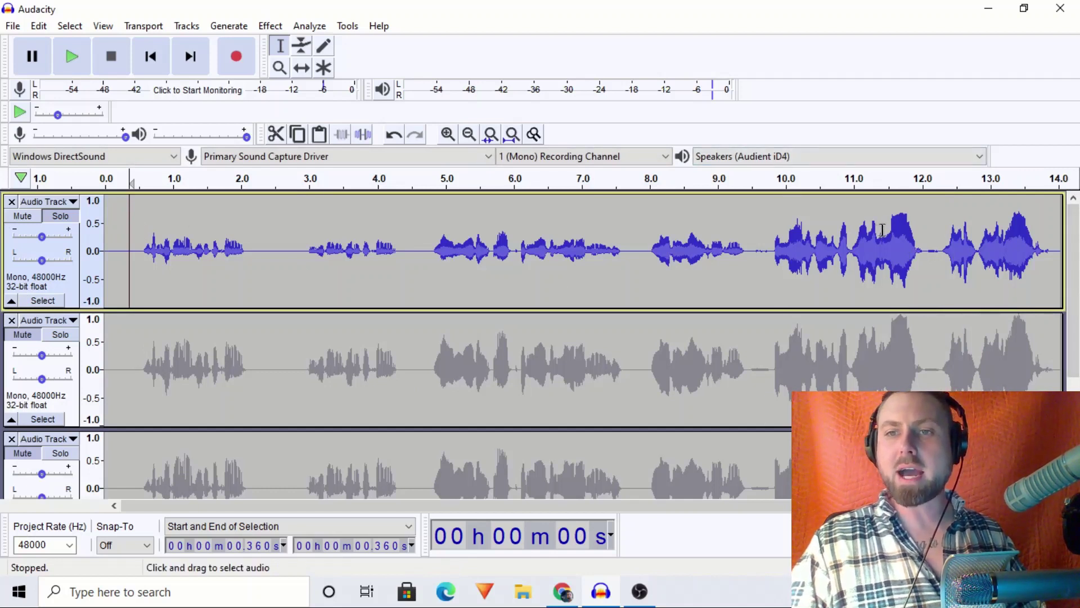
pyautogui.moveTo(886, 233); pyautogui.dragTo(929, 242)
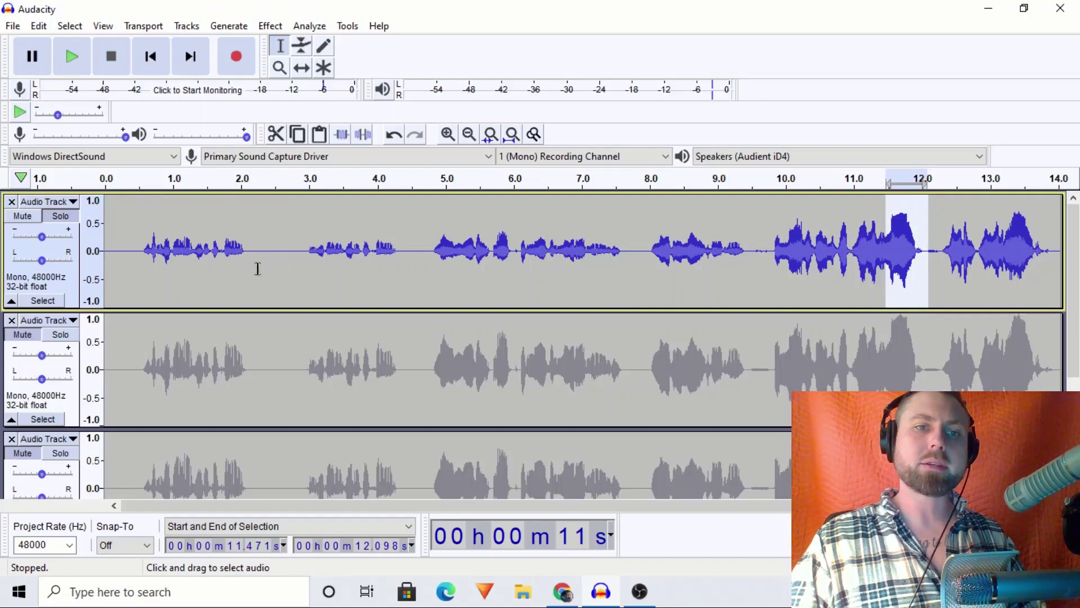
pyautogui.moveTo(246, 264); pyautogui.dragTo(139, 272)
pyautogui.moveTo(301, 276); pyautogui.dragTo(396, 273)
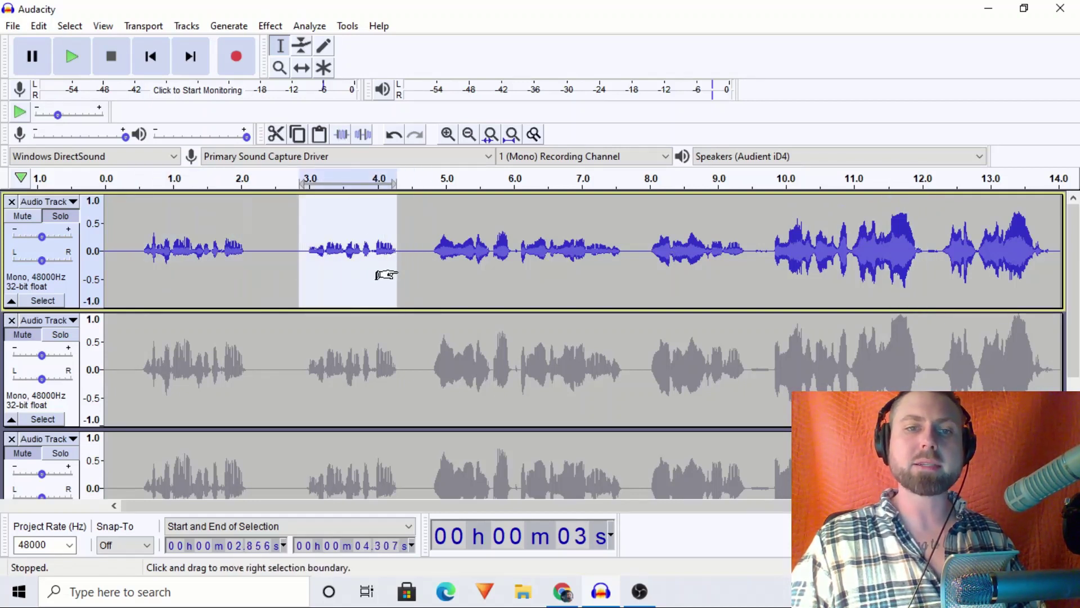
pyautogui.press('space')
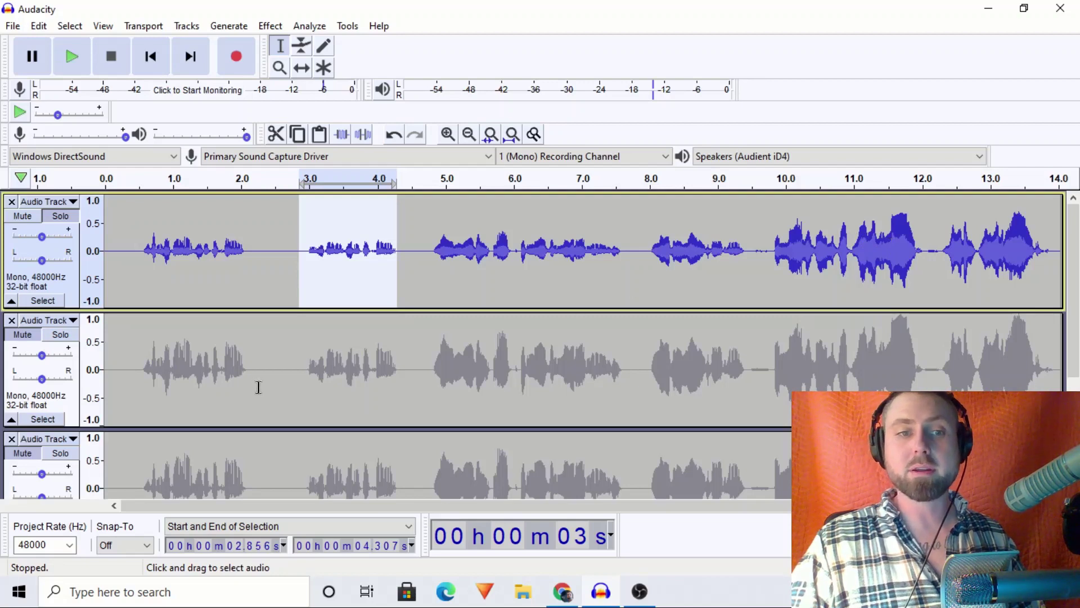
# Play the soloed stereo track's quiet phrase at about 2.9 to 4.4 seconds, and select its loud ending from about 9.7 seconds.
pyautogui.scroll(-3, 258, 387)
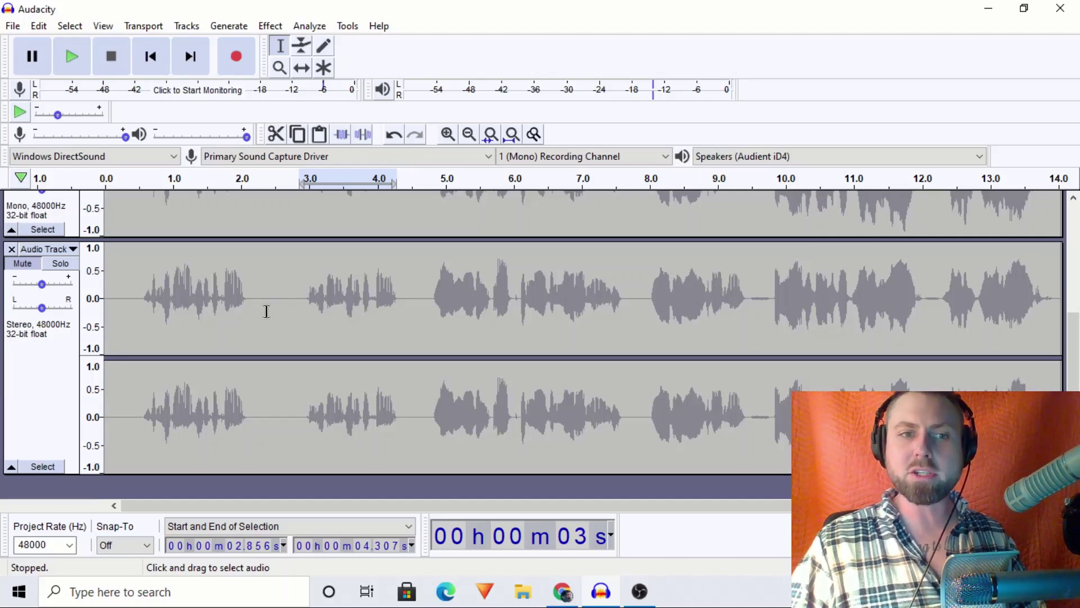
pyautogui.moveTo(266, 311); pyautogui.dragTo(143, 315)
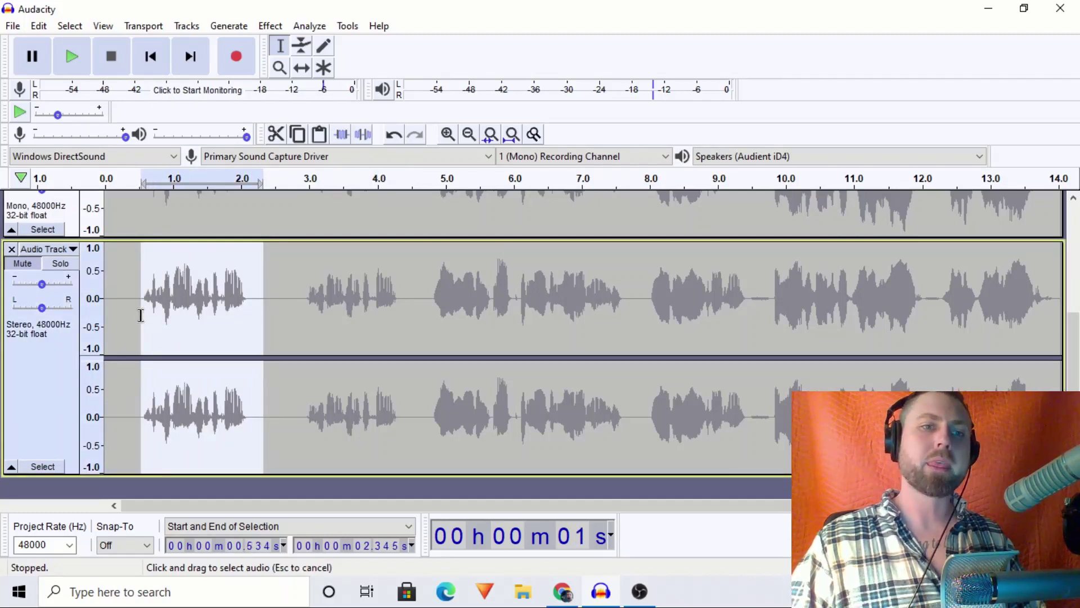
pyautogui.click(60, 265)
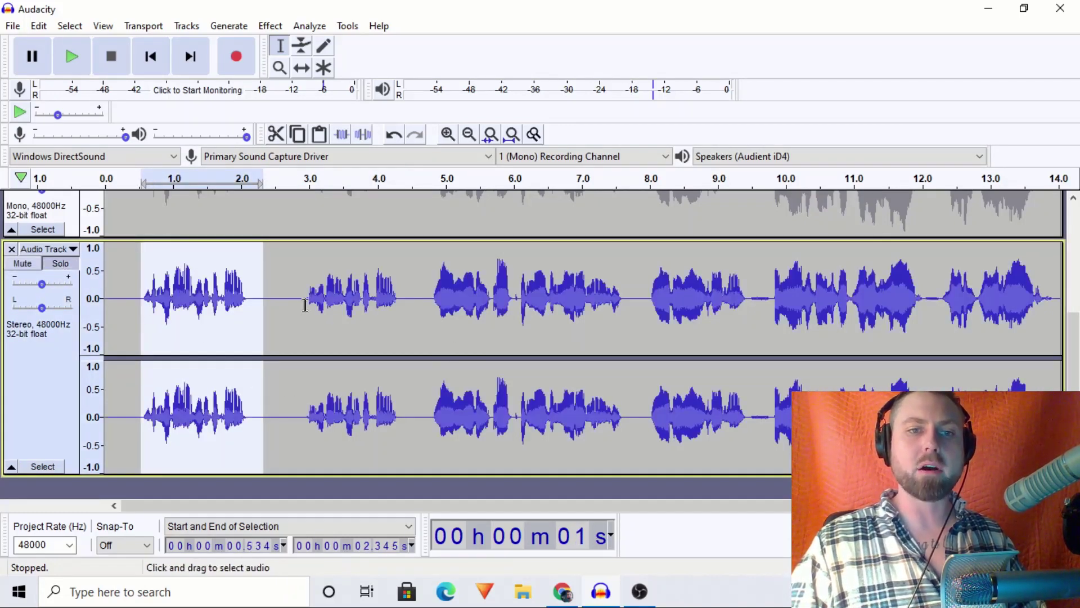
pyautogui.moveTo(298, 304); pyautogui.dragTo(404, 326)
pyautogui.press('space')
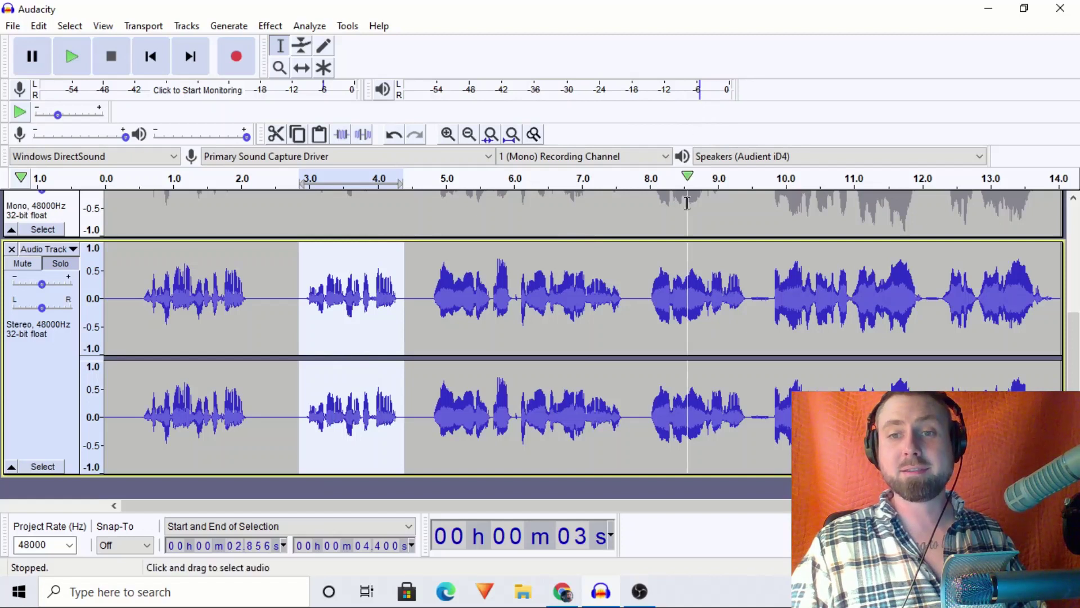
pyautogui.moveTo(767, 309); pyautogui.dragTo(1074, 324)
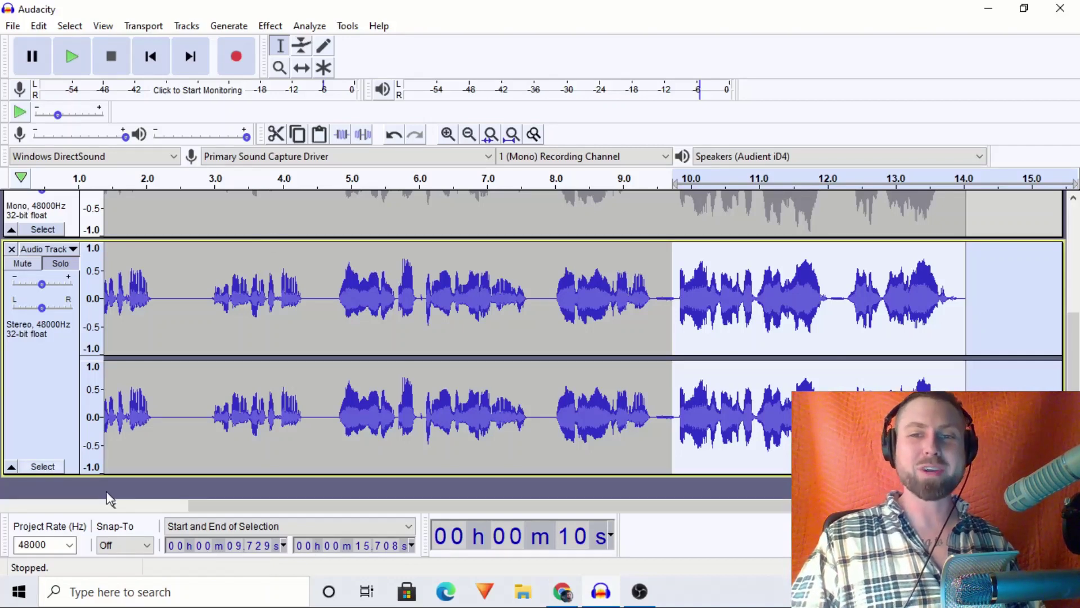
pyautogui.scroll(2, 92, 487)
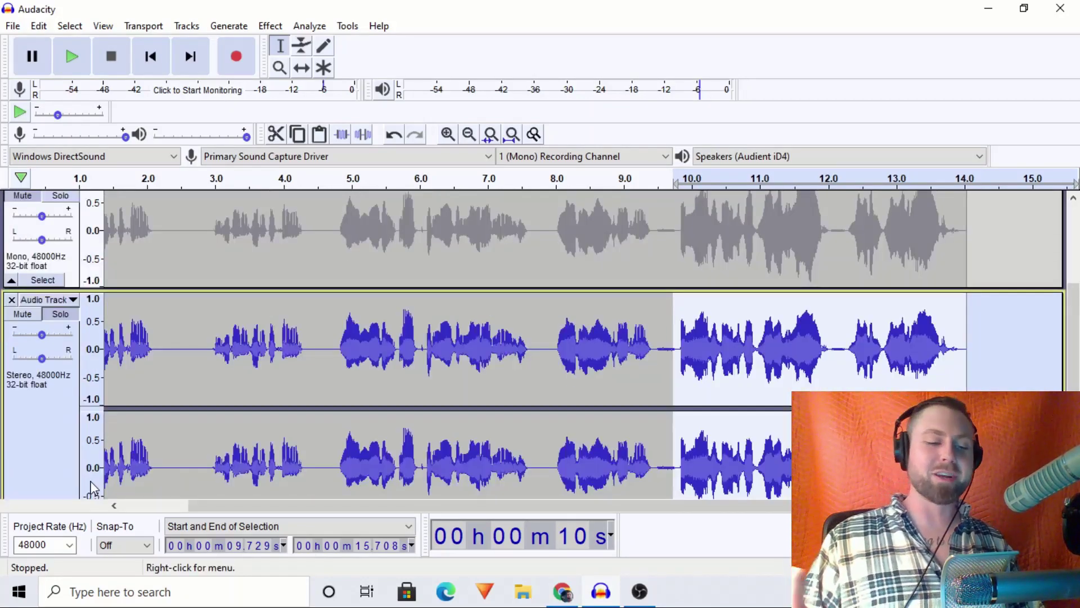